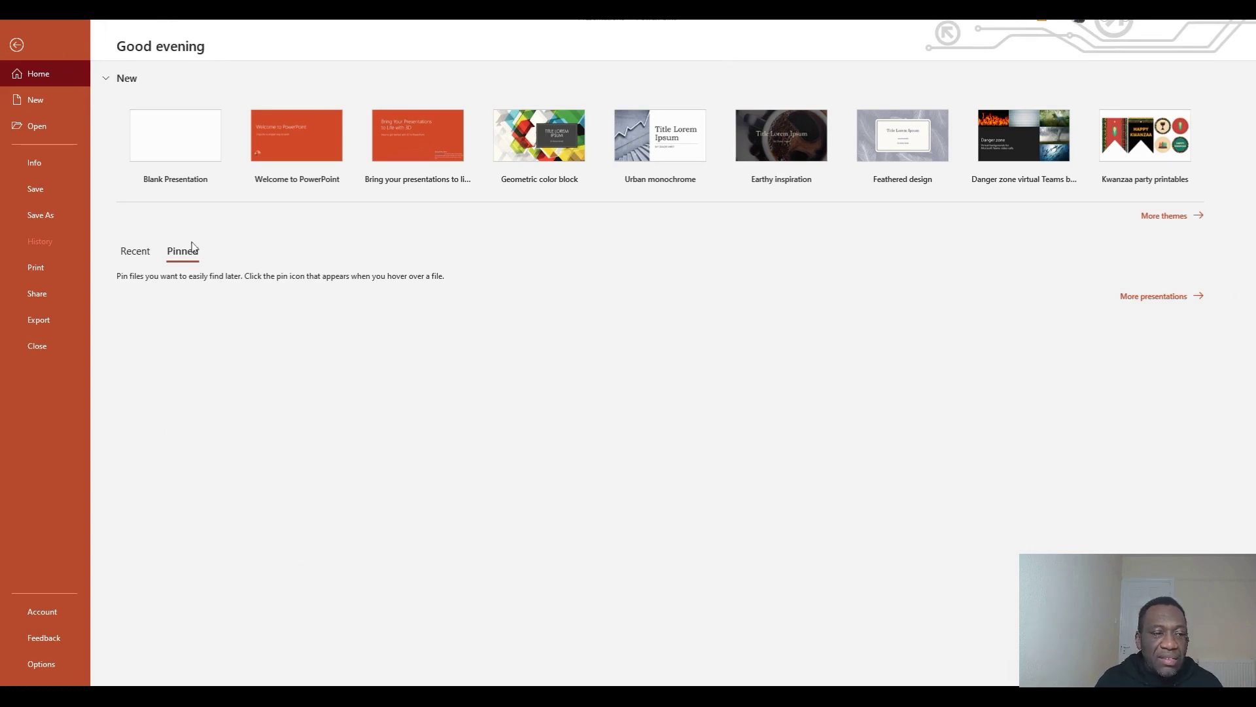
Create a blank presentation and preview gradient, texture and pattern background fills
click(184, 157)
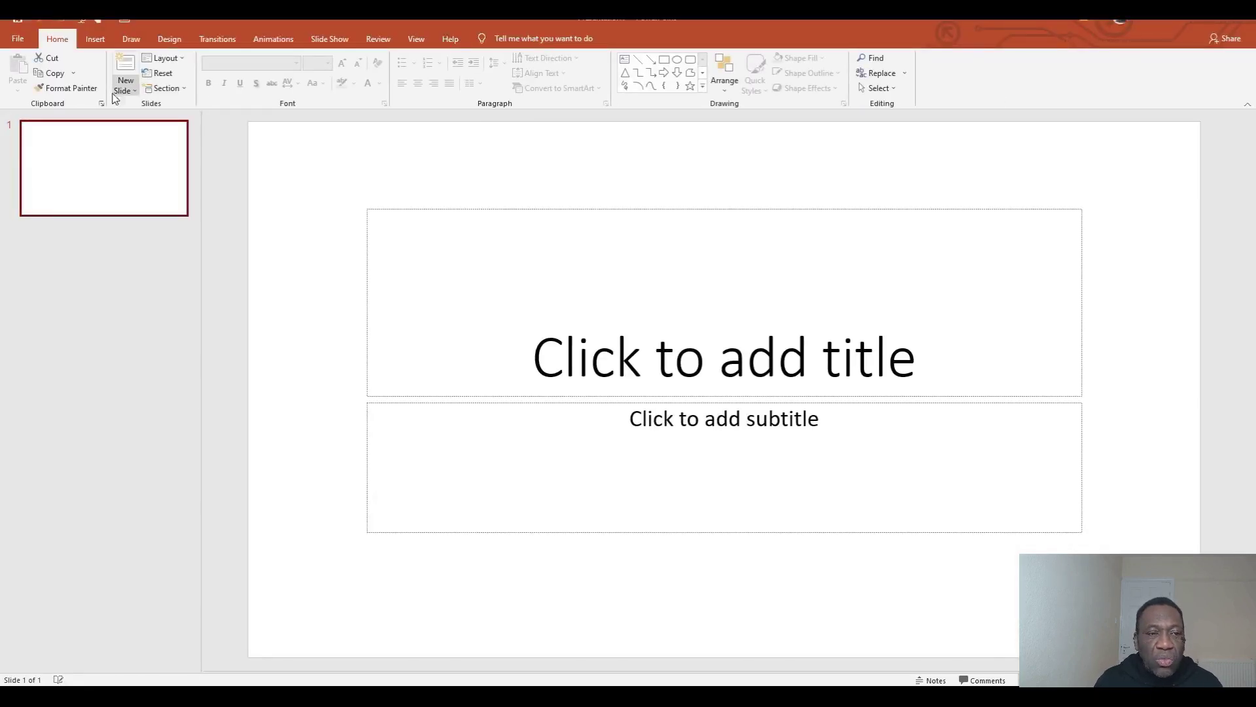
click(170, 39)
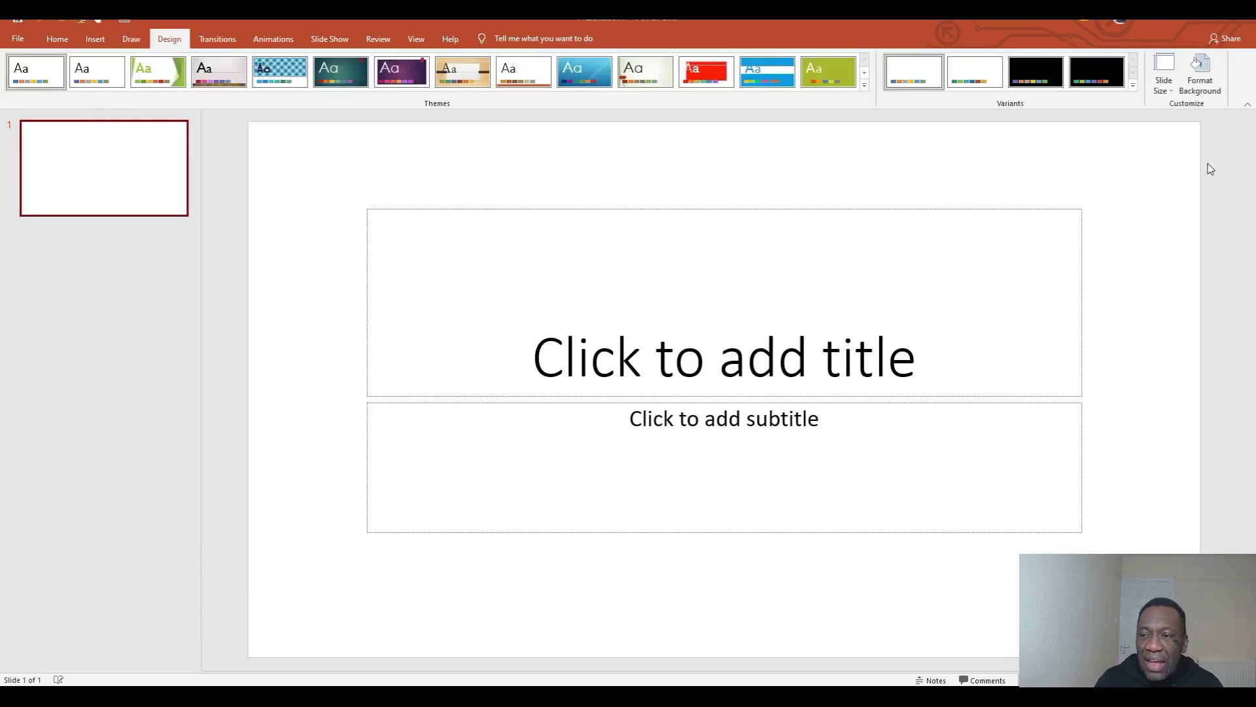
click(1200, 74)
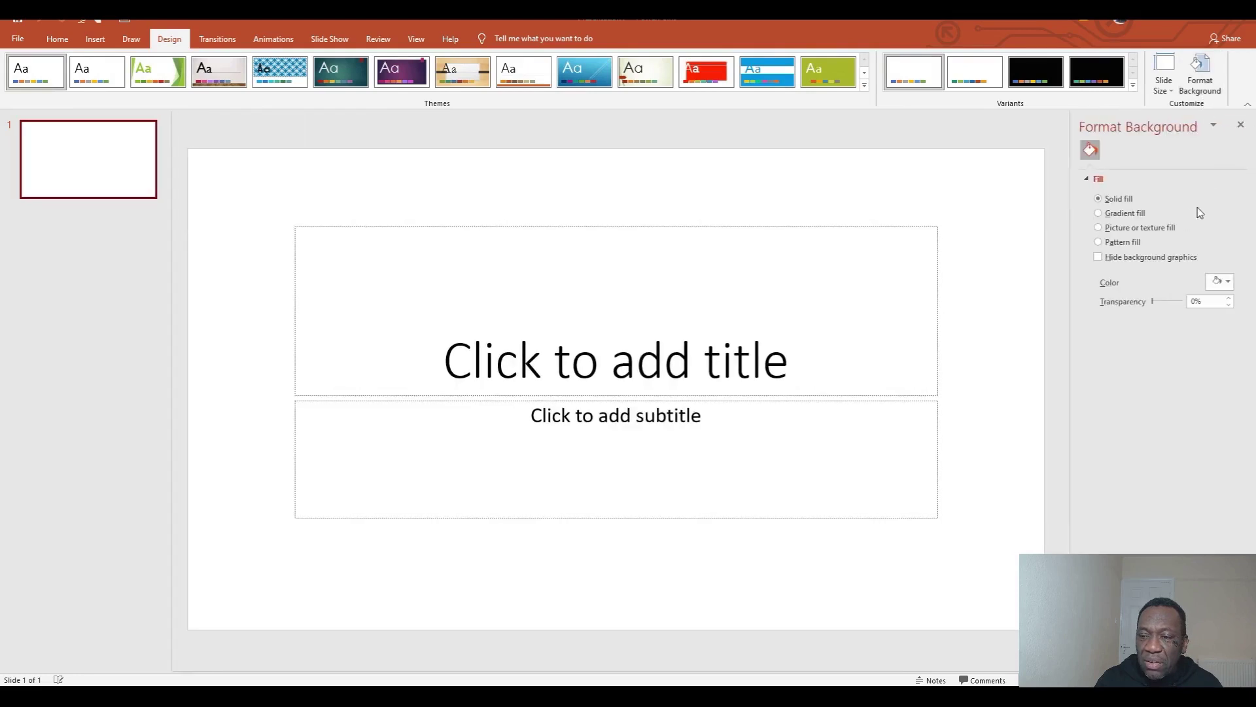
click(1103, 216)
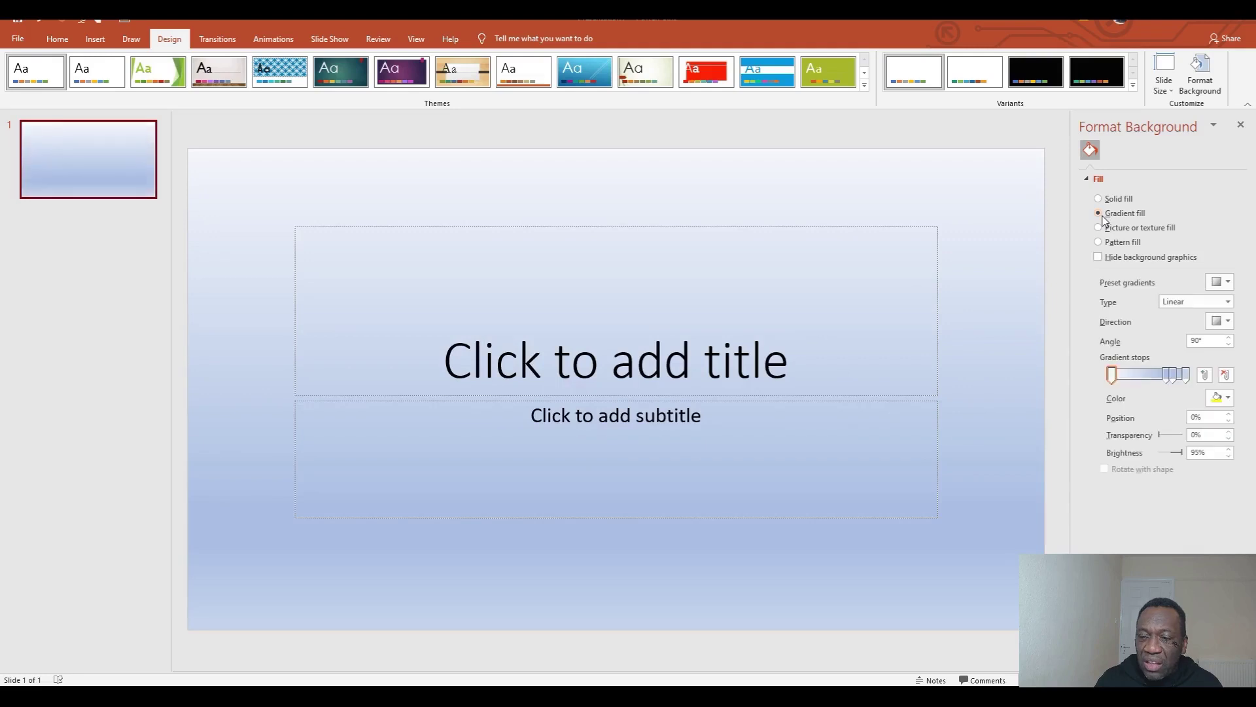
click(1101, 230)
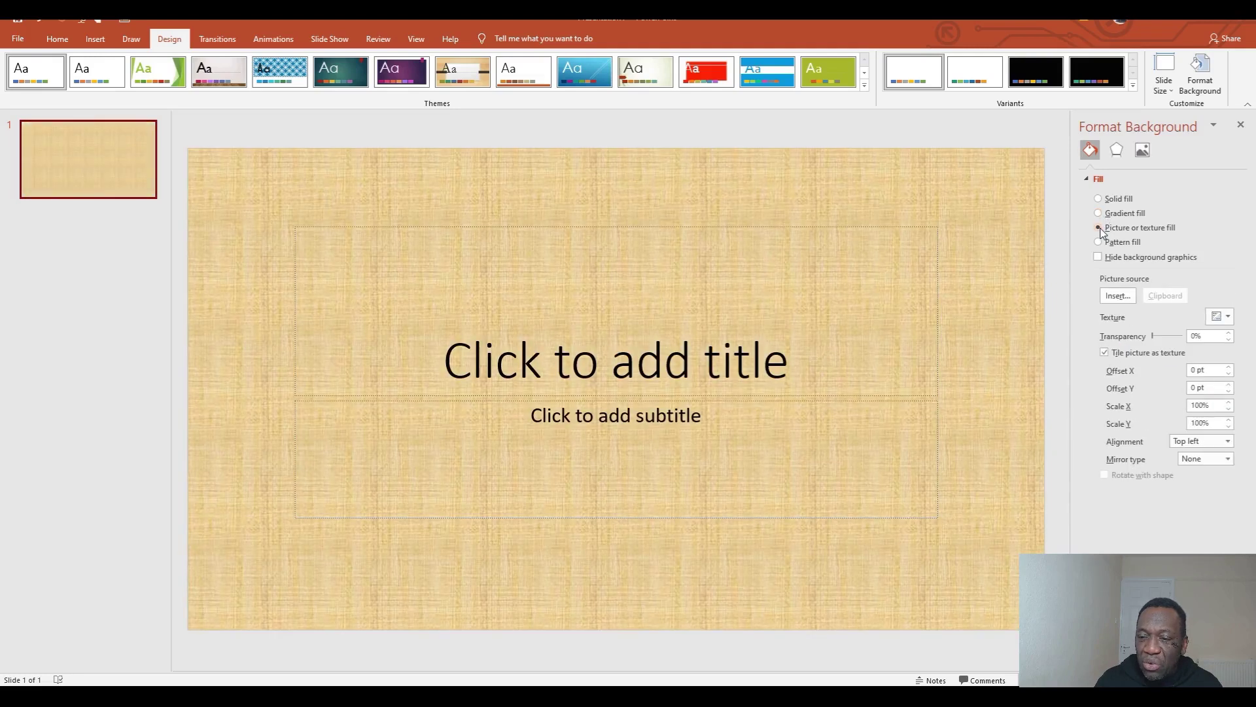
click(1100, 243)
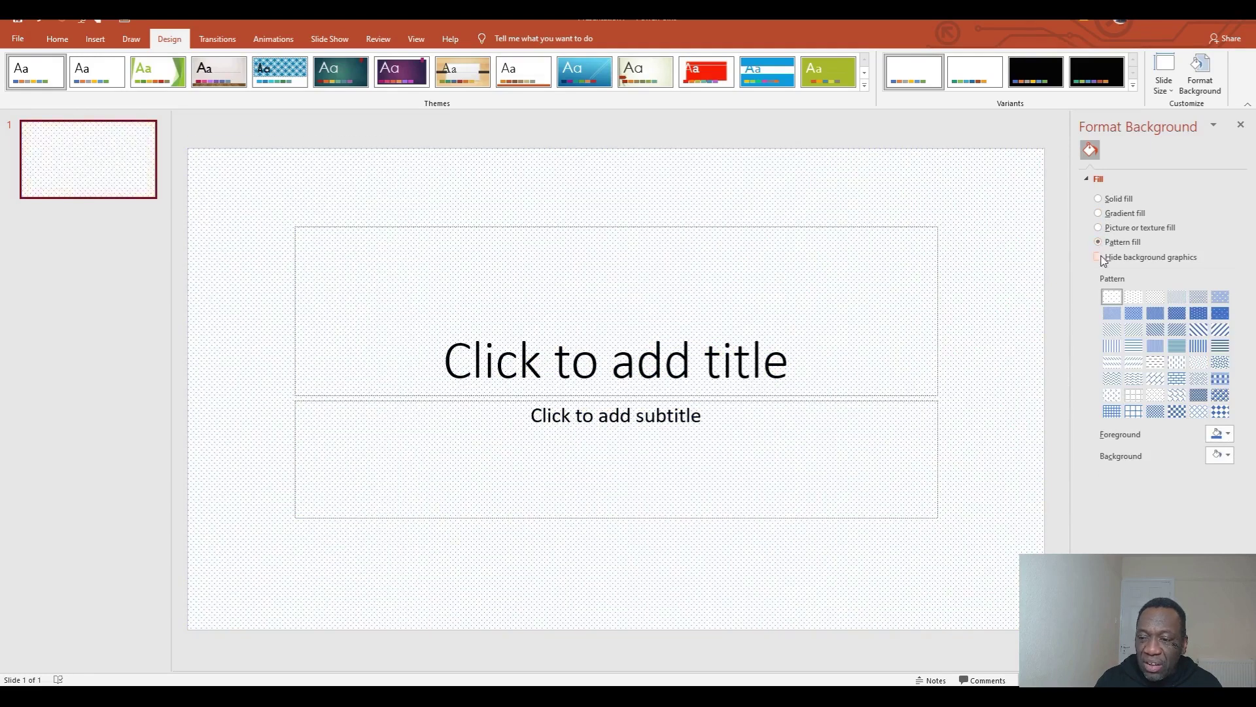
Give the title slide a solid Light Blue background fill
click(1099, 200)
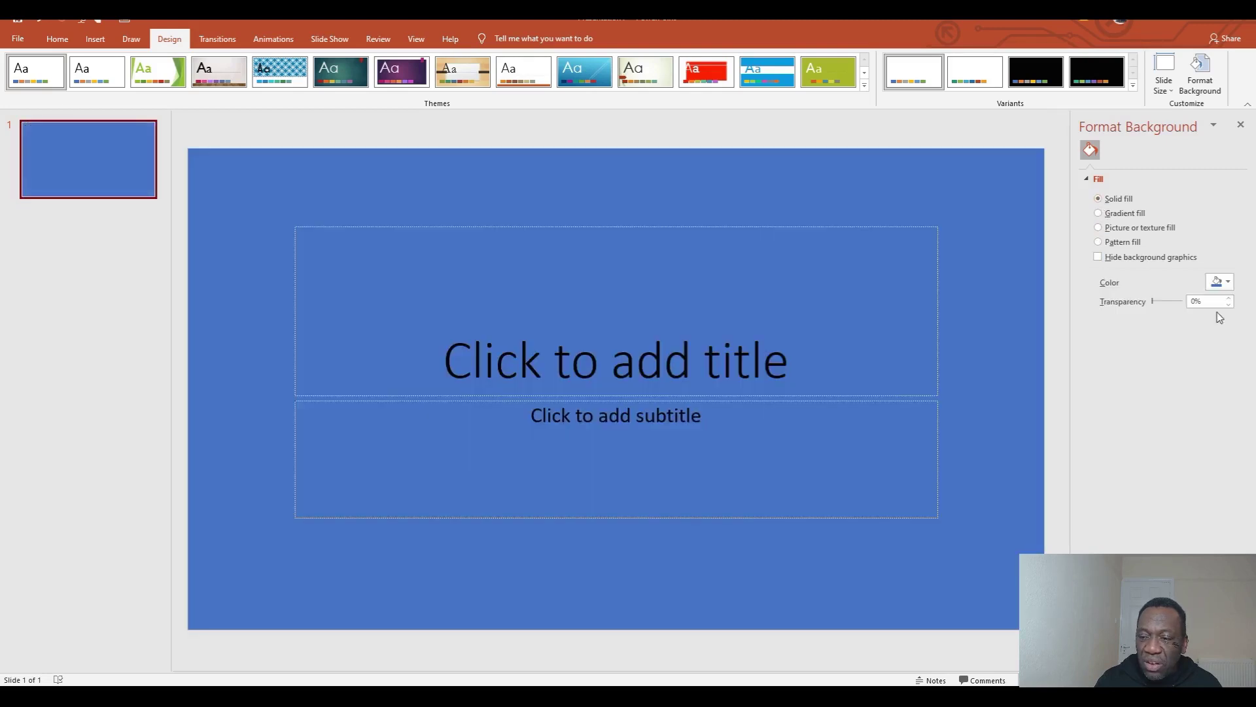
click(1222, 285)
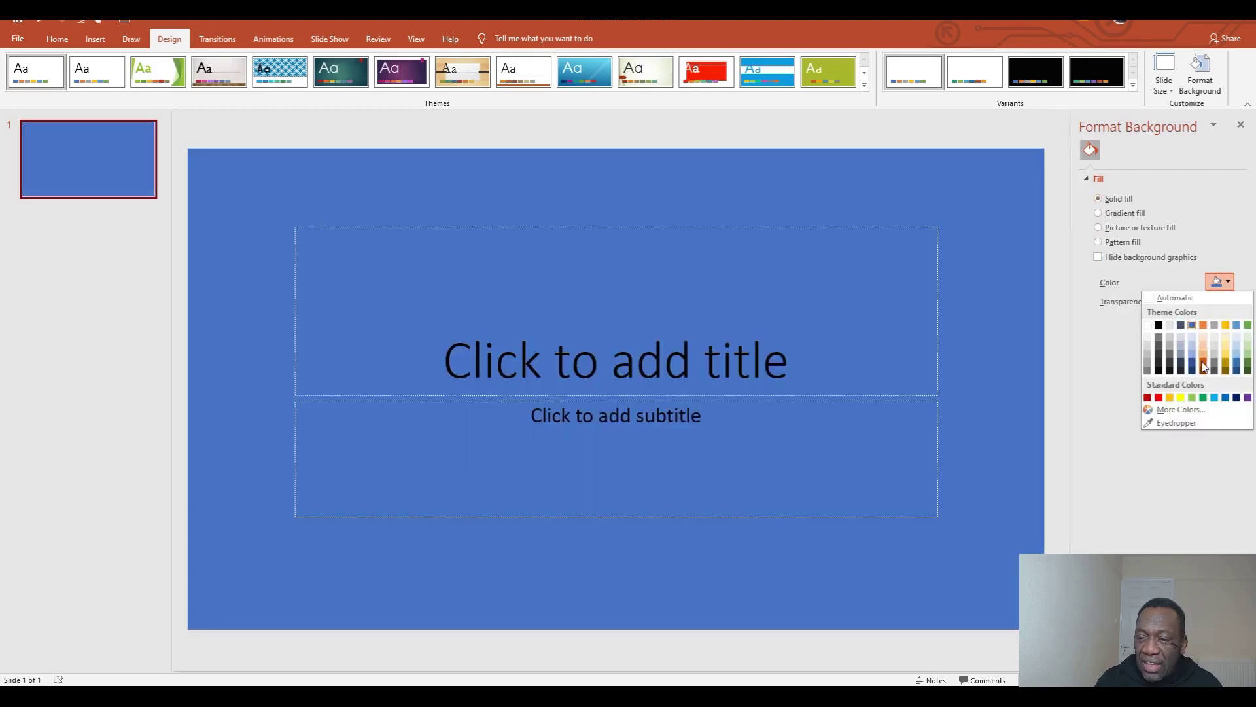
click(1220, 399)
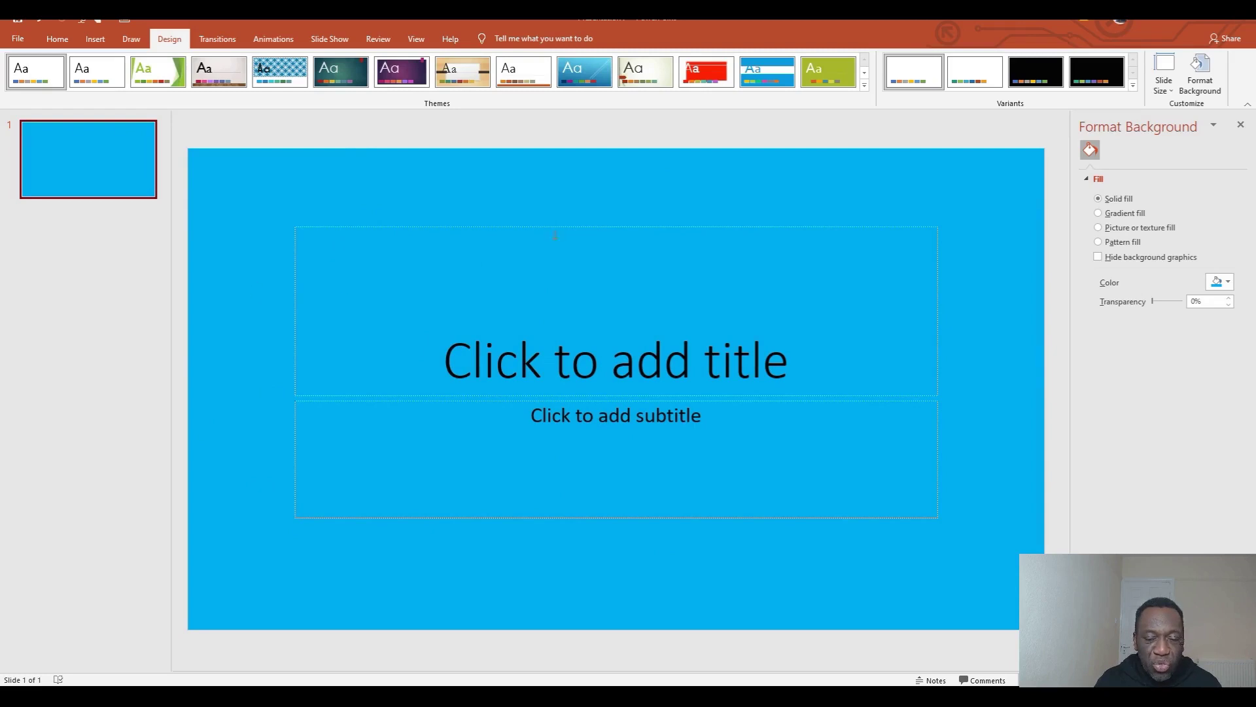
click(503, 337)
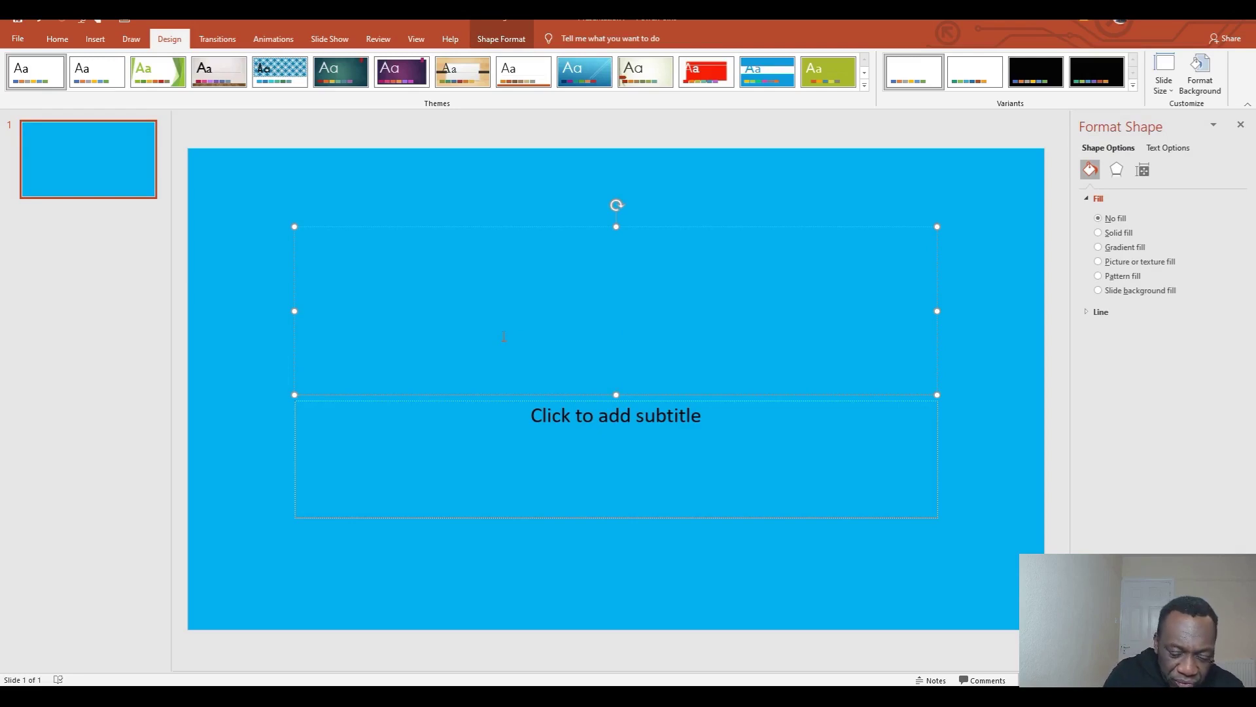
Enter the title 'How To' and the subtitle 'Make Money Teaching'
text(Ho)
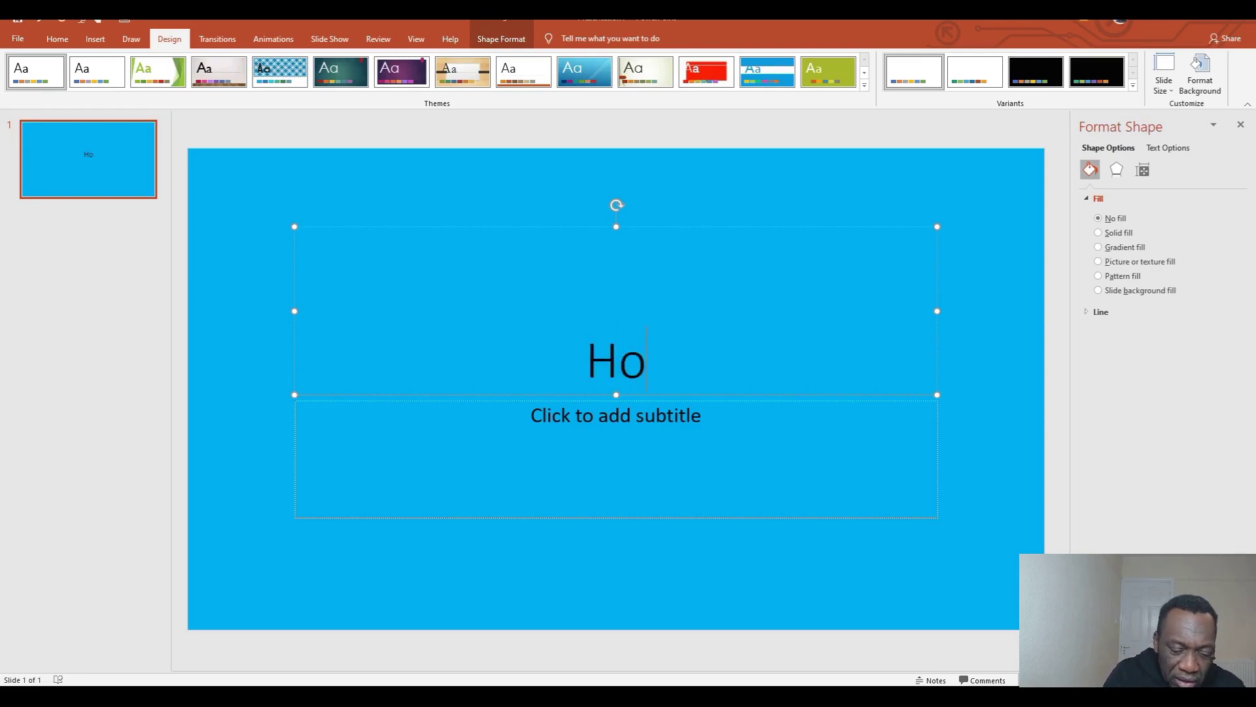
text(w To)
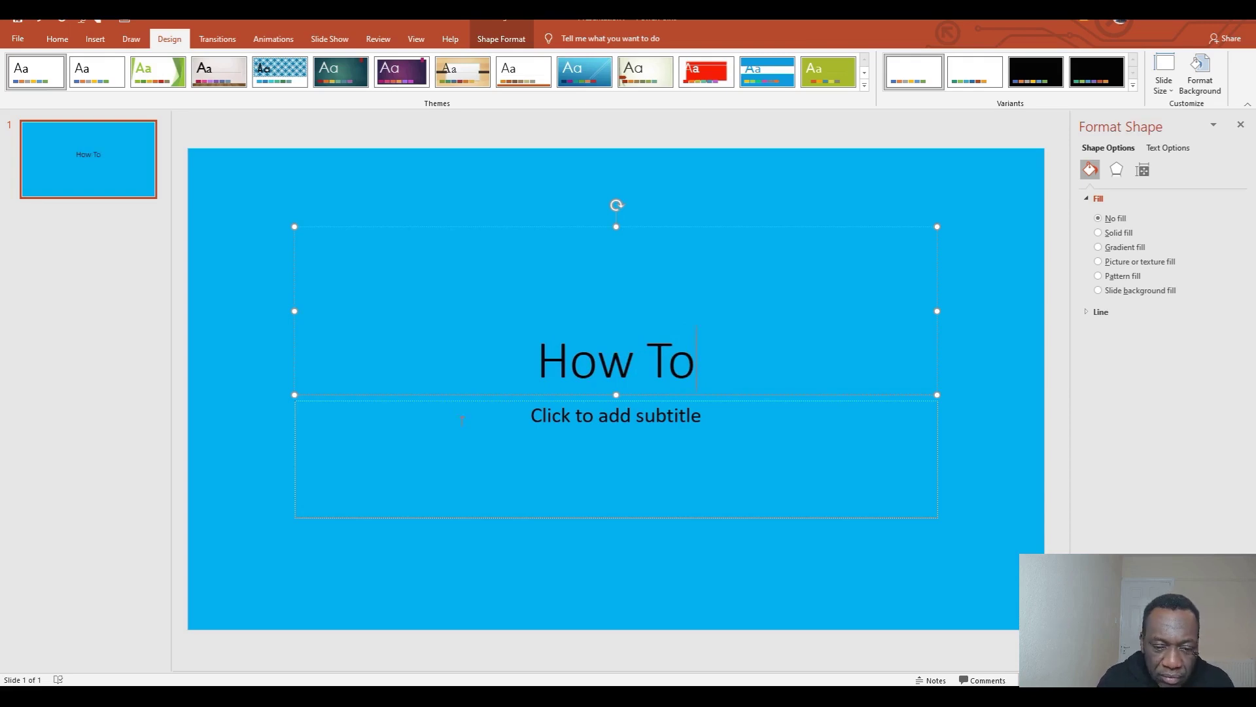
click(654, 469)
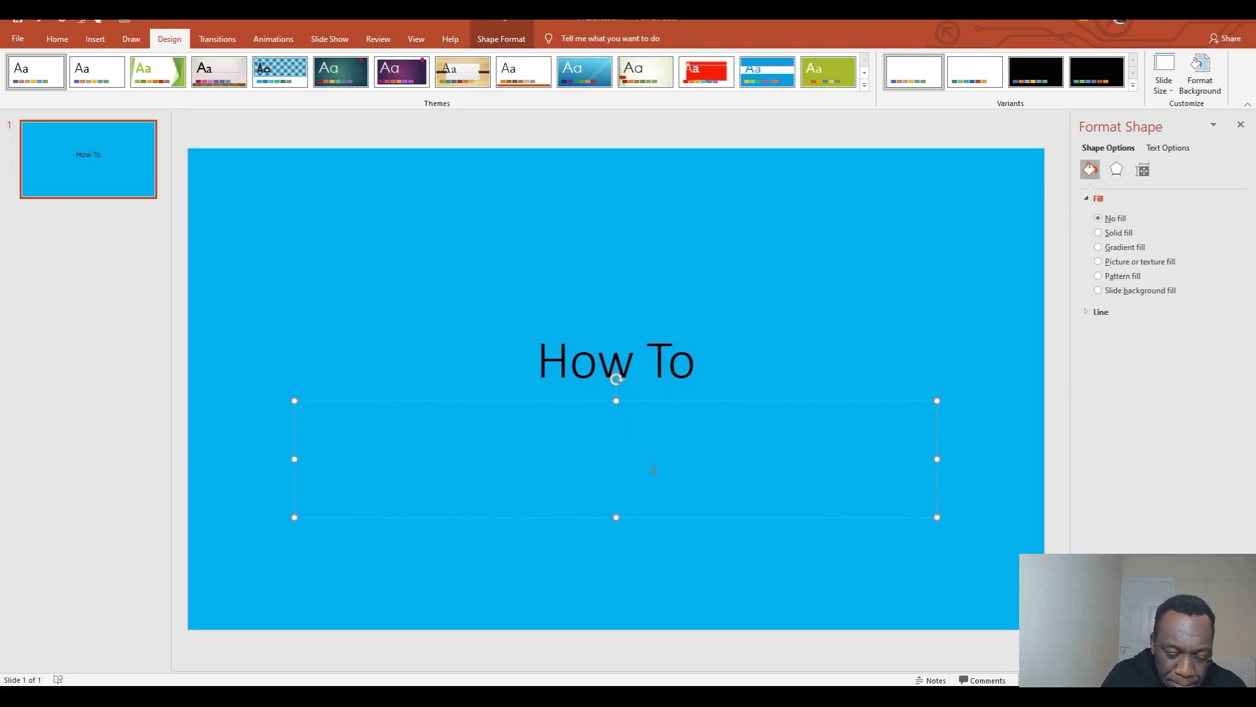
text(Make)
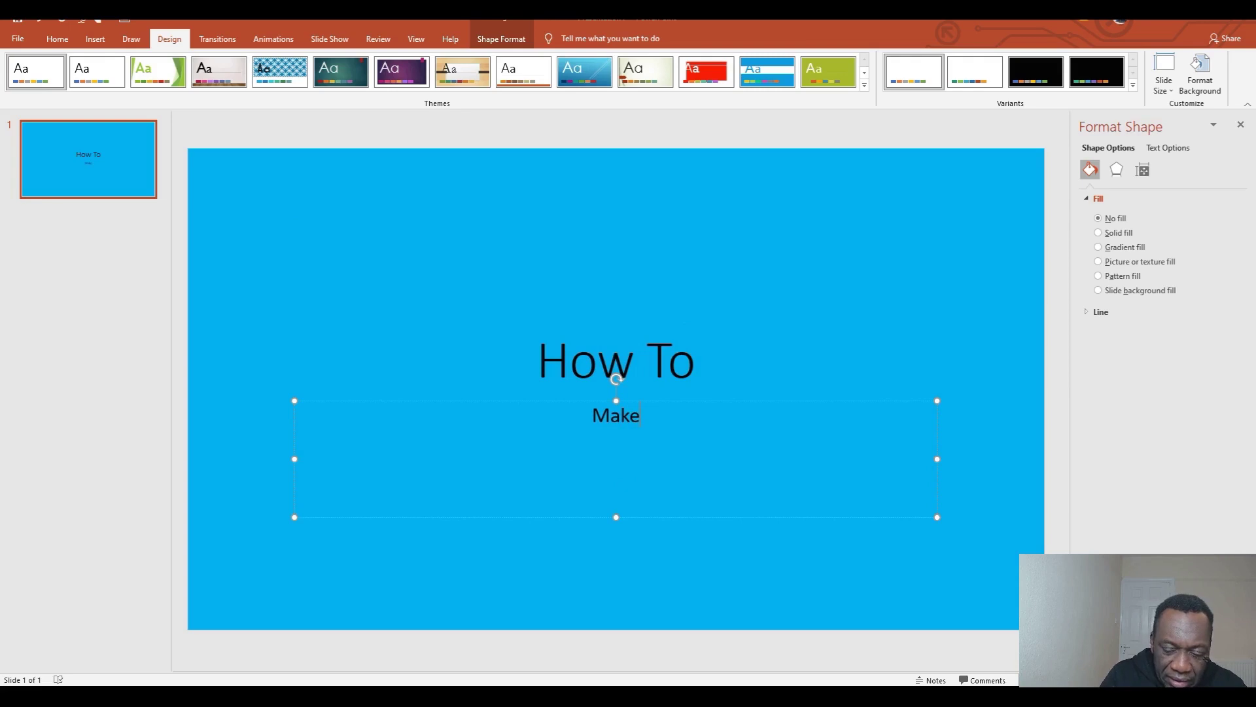
text( Mon)
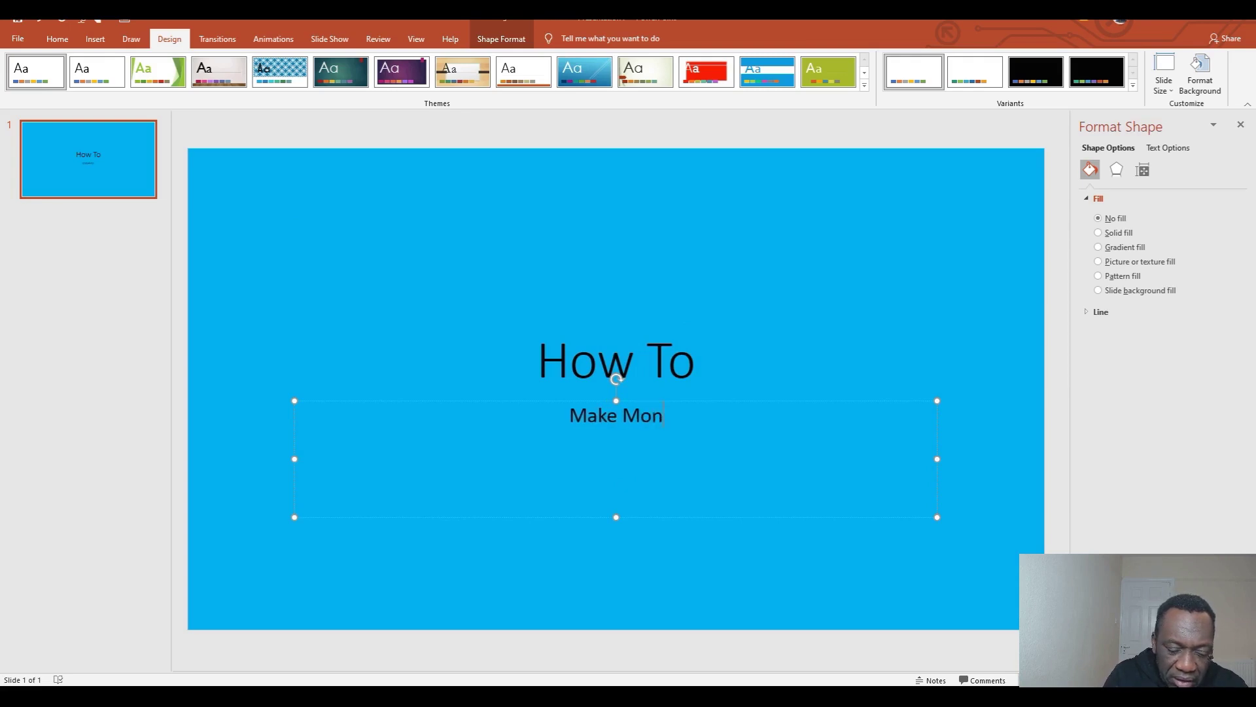
text(ey T)
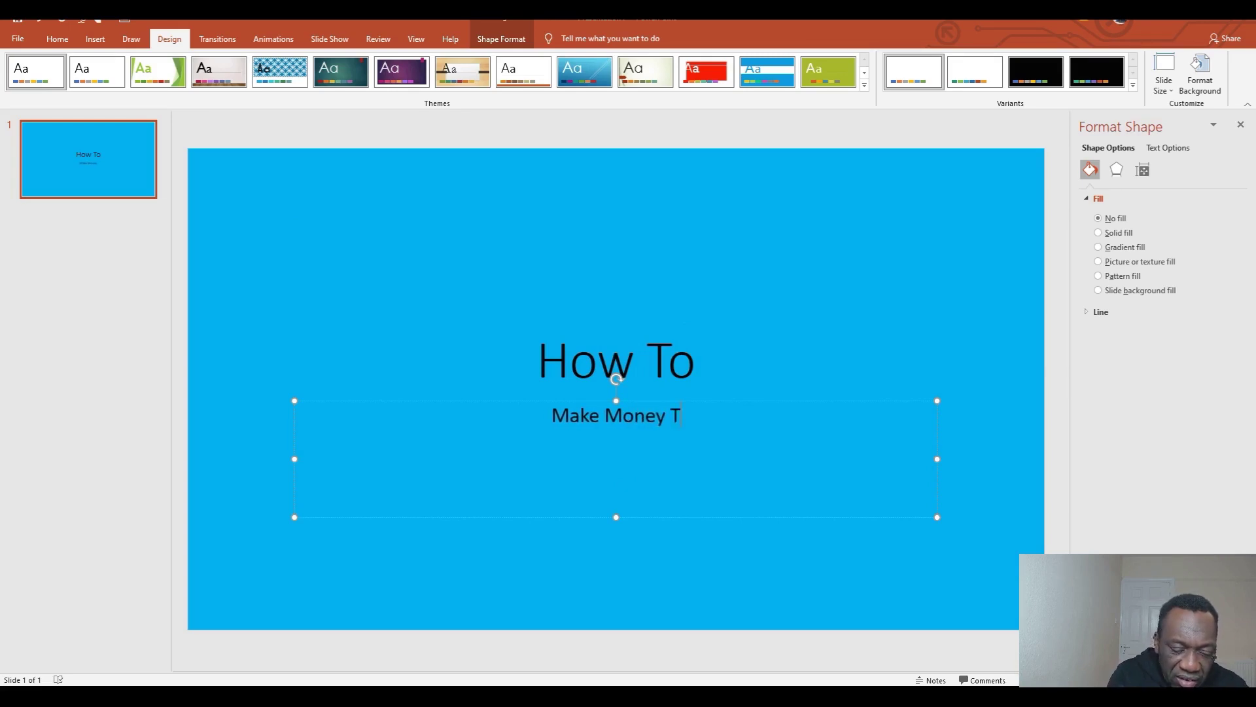
text(eachin)
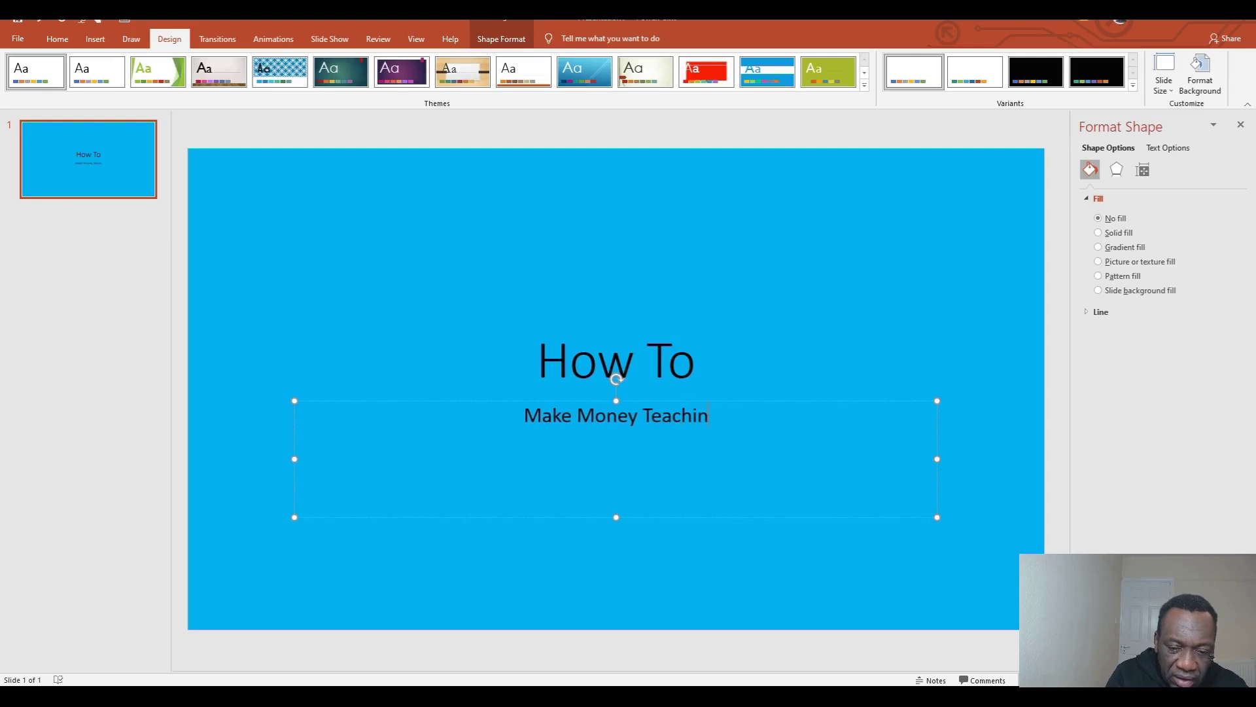
text(g)
Retype the subtitle in capitals as 'MAKE MONEY TEACHING'
key(BackSpace)
key(BackSpace)
key(BackSpace)
key(BackSpace)
key(BackSpace)
key(BackSpace)
key(BackSpace)
key(BackSpace)
key(BackSpace)
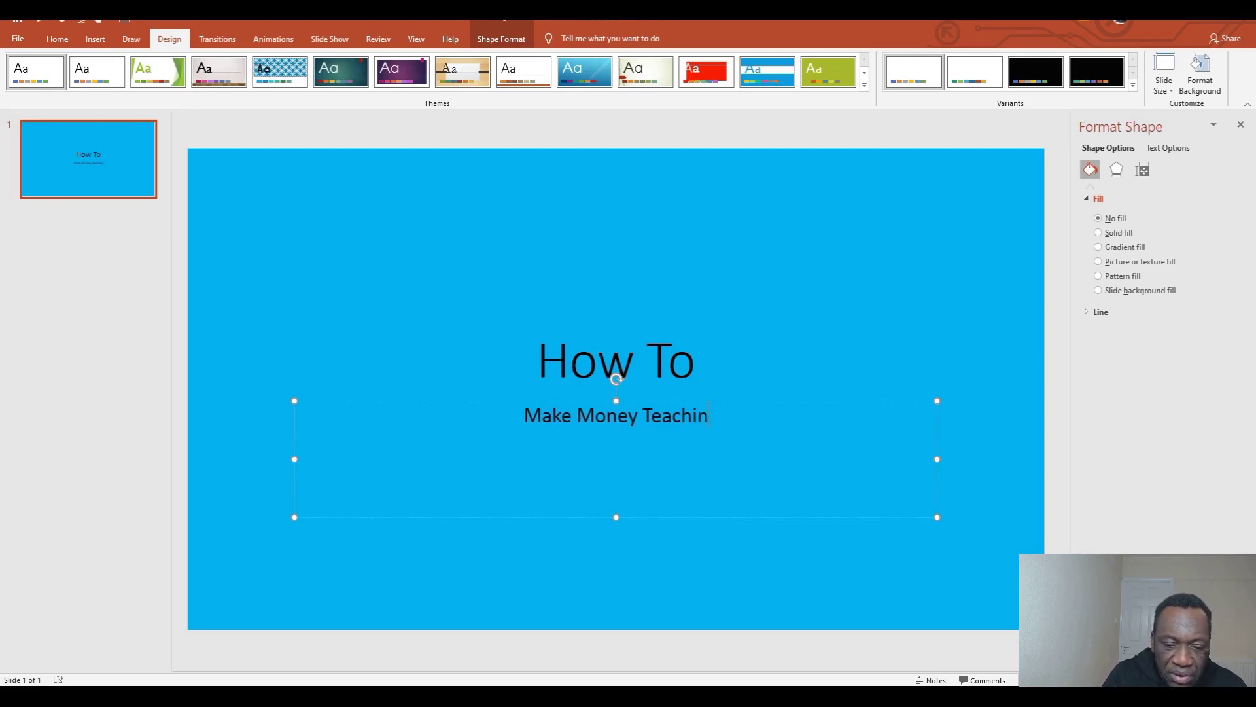
key(BackSpace)
key(BackSpace)
key(BackSpace)
key(BackSpace)
key(BackSpace)
key(BackSpace)
key(BackSpace)
key(BackSpace)
key(BackSpace)
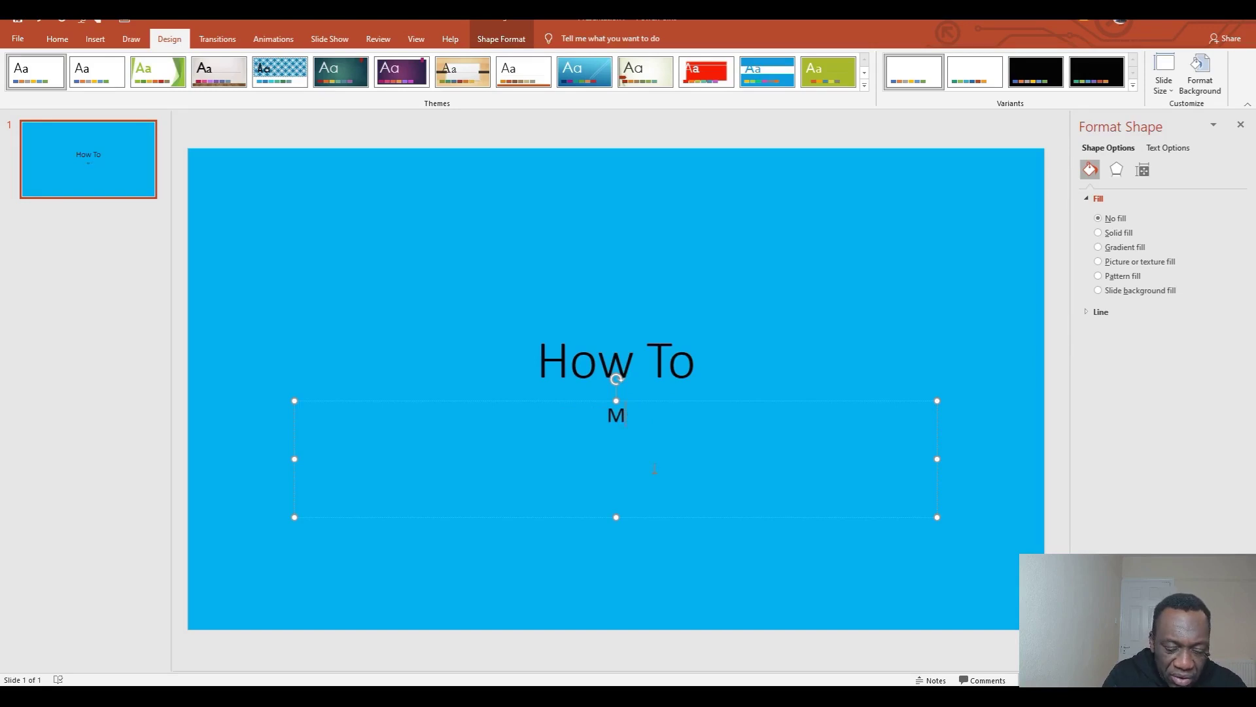
text(AKER)
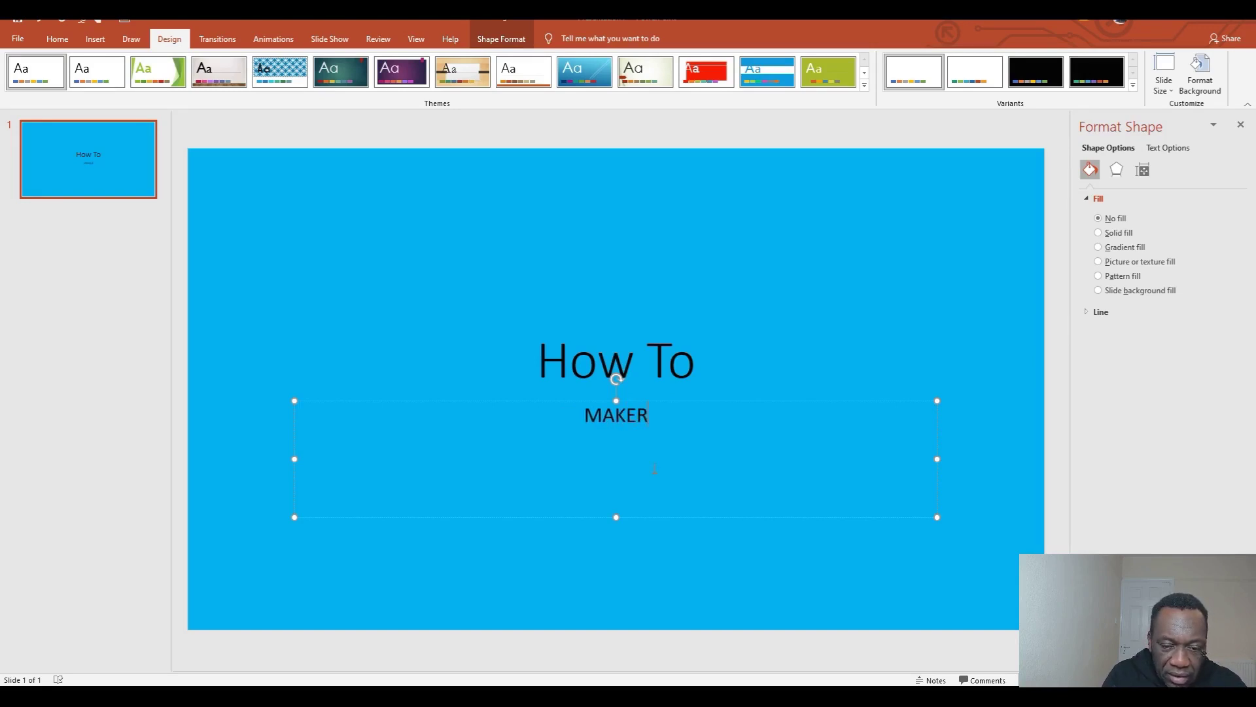
key(BackSpace)
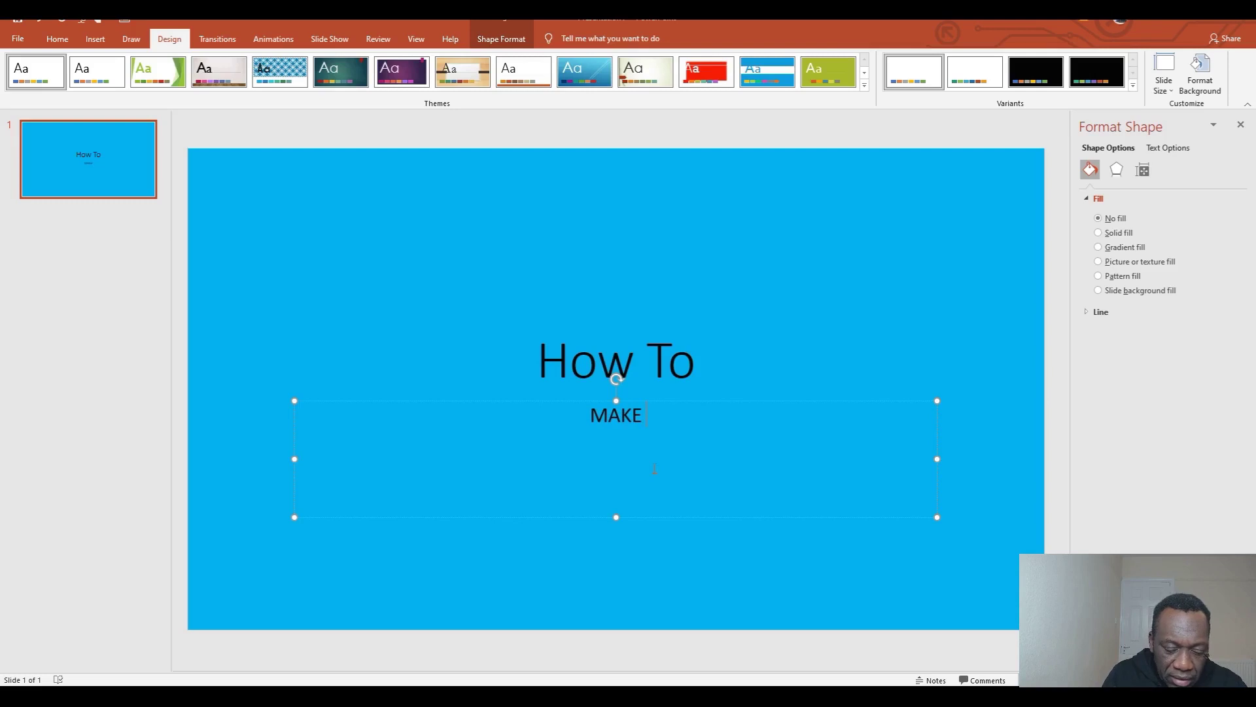
text(MONEY)
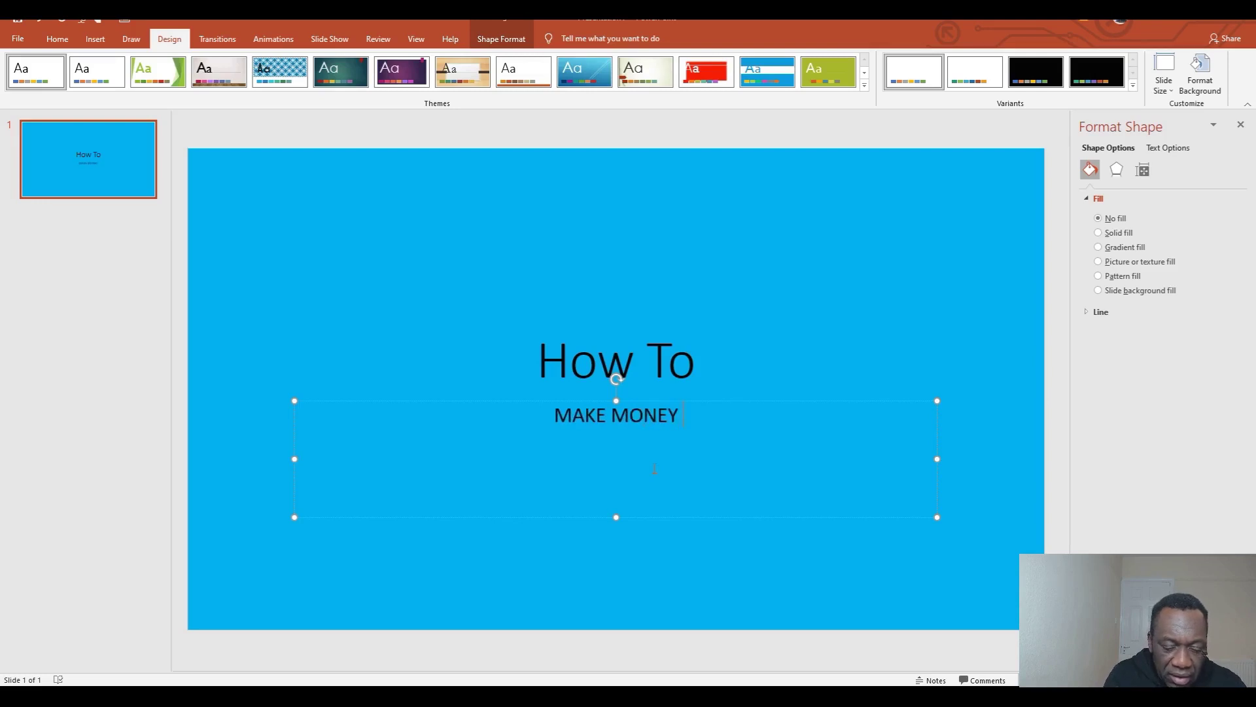
text( TEACH)
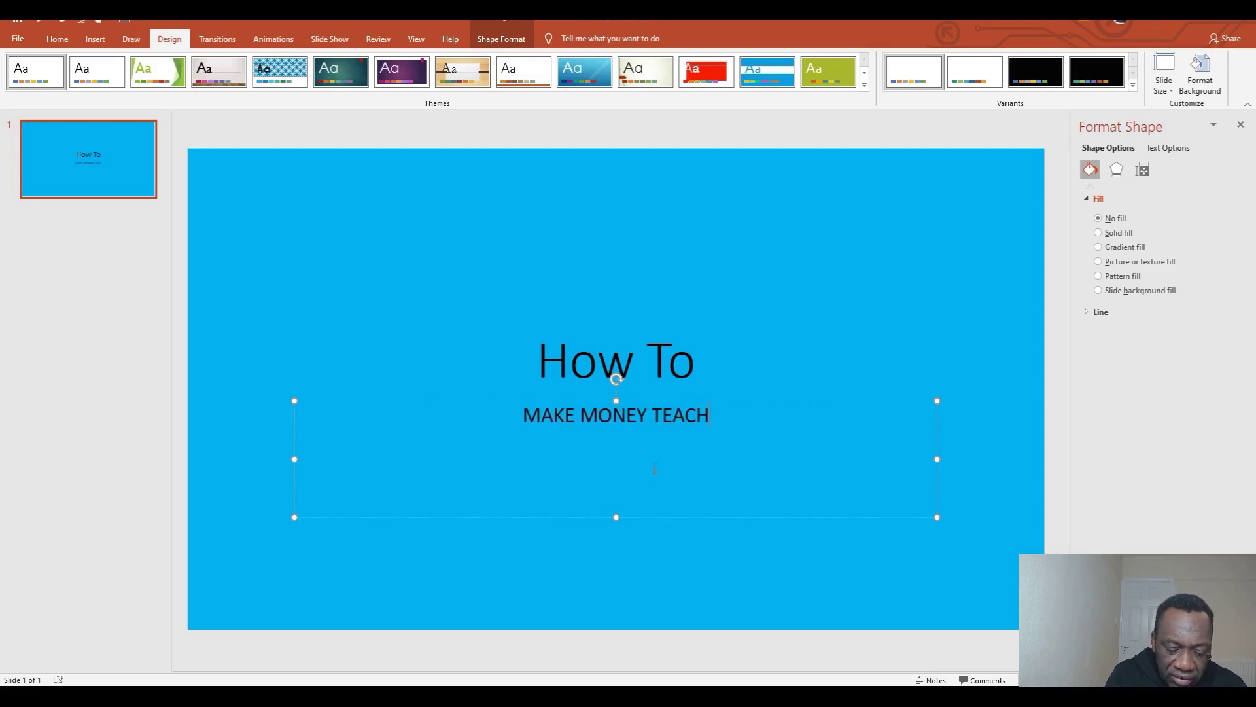
text(ING)
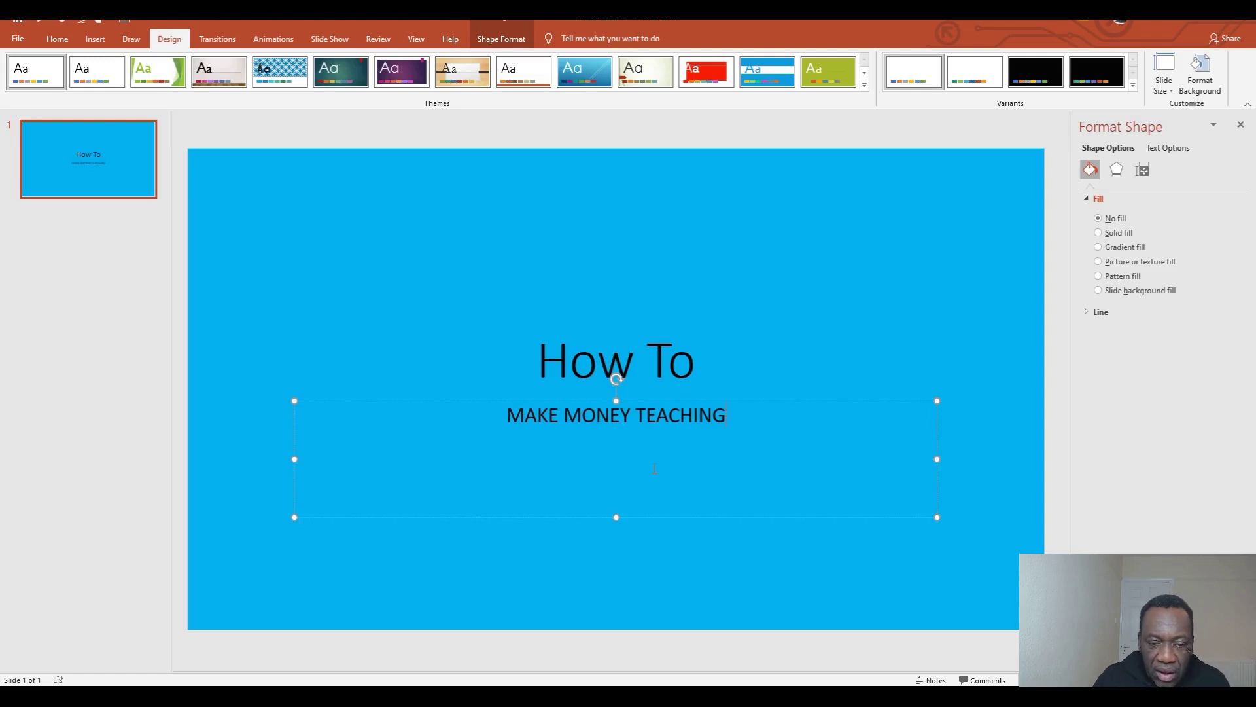
click(538, 361)
Enlarge the How To title from 96 to 150 pt
drag(538, 361, 708, 366)
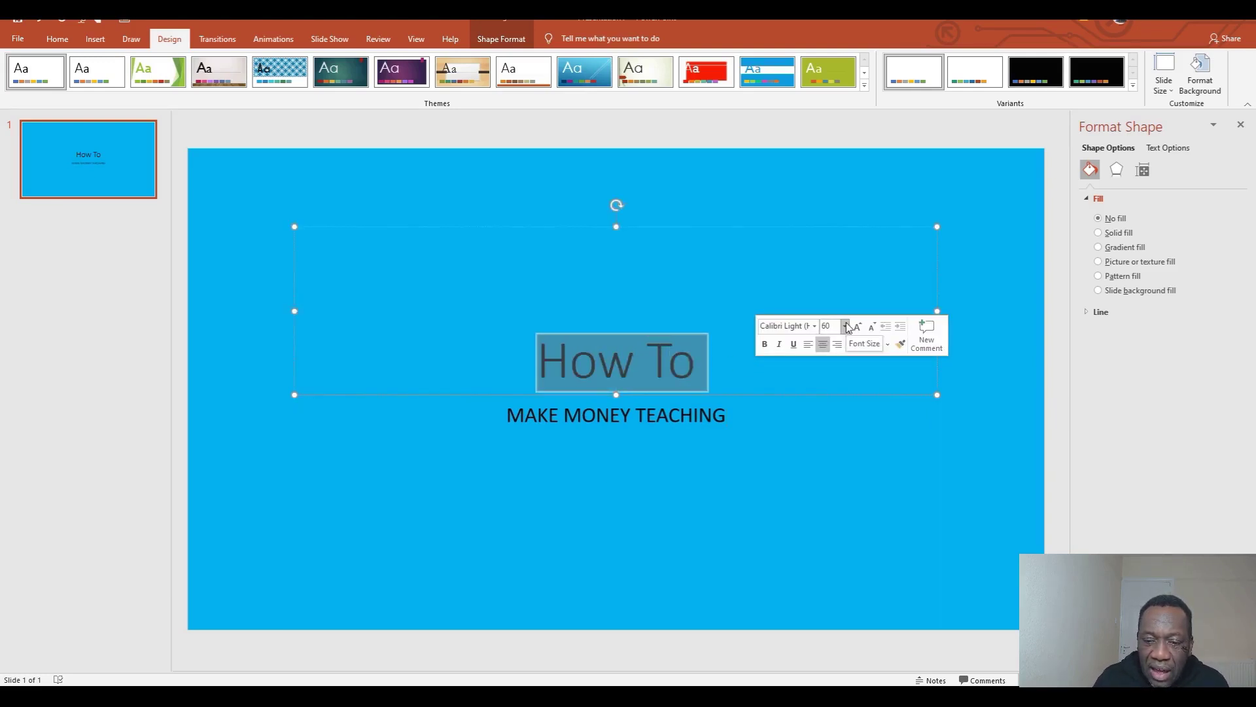
click(845, 326)
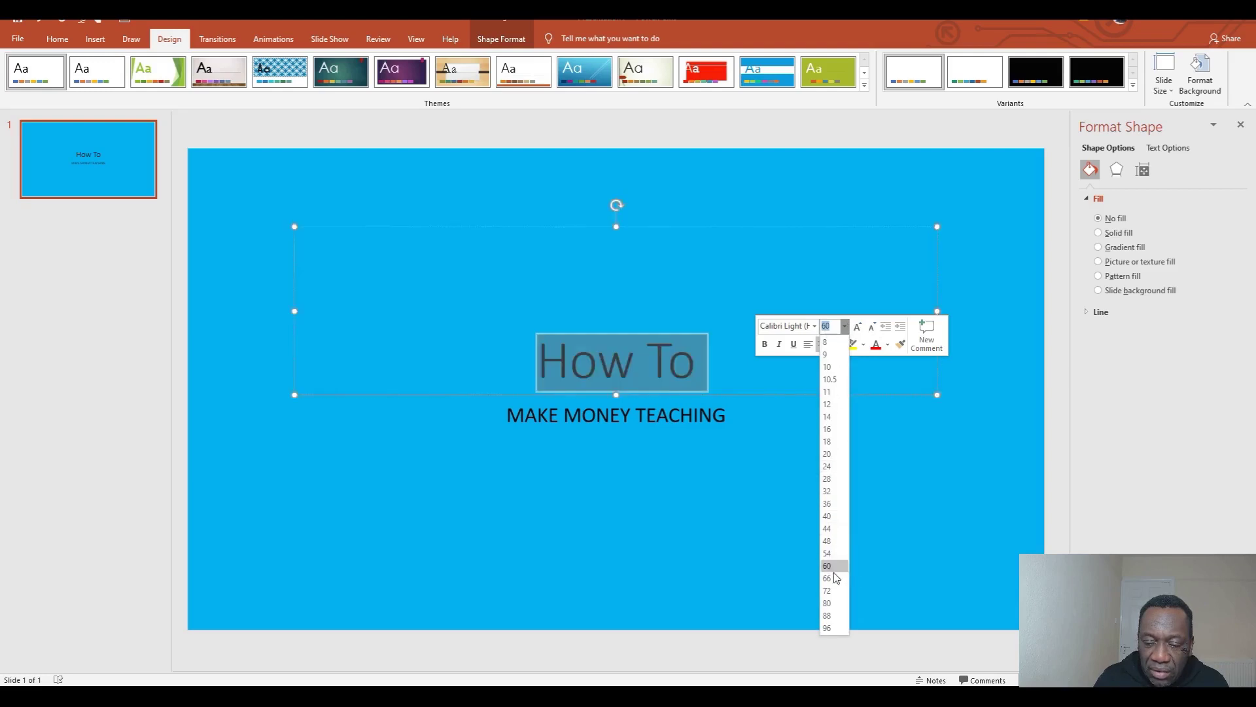
click(829, 627)
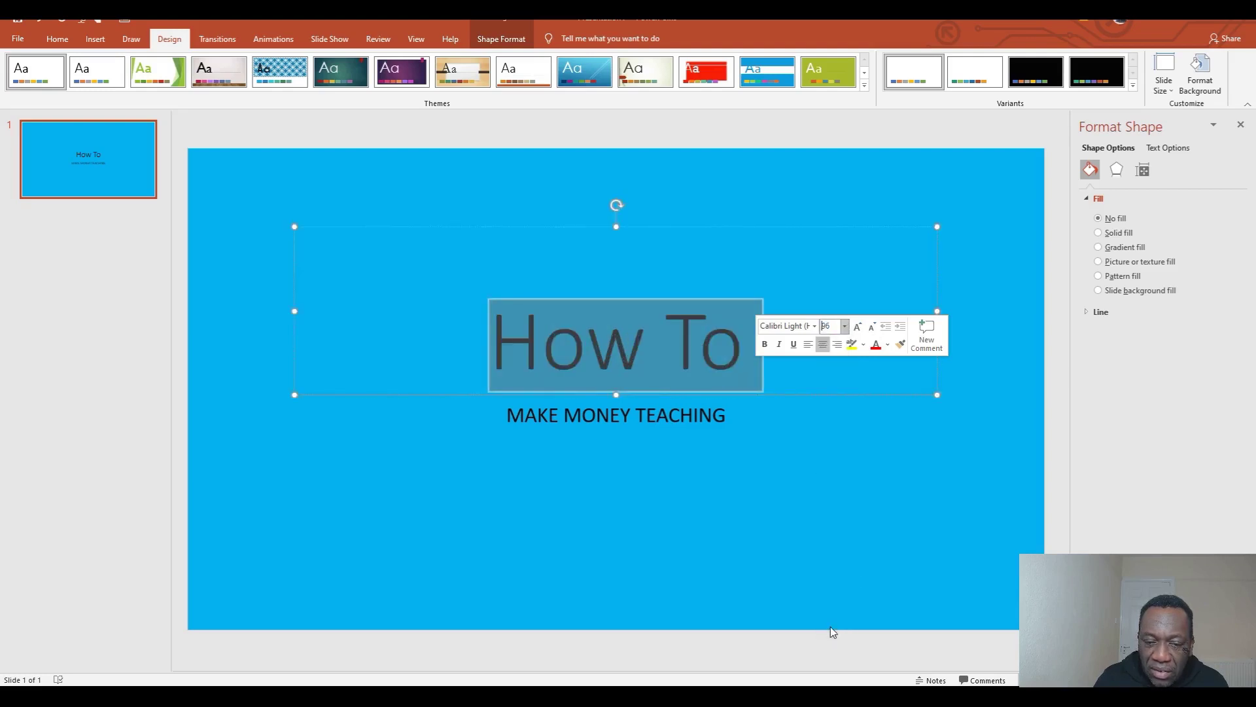
click(824, 327)
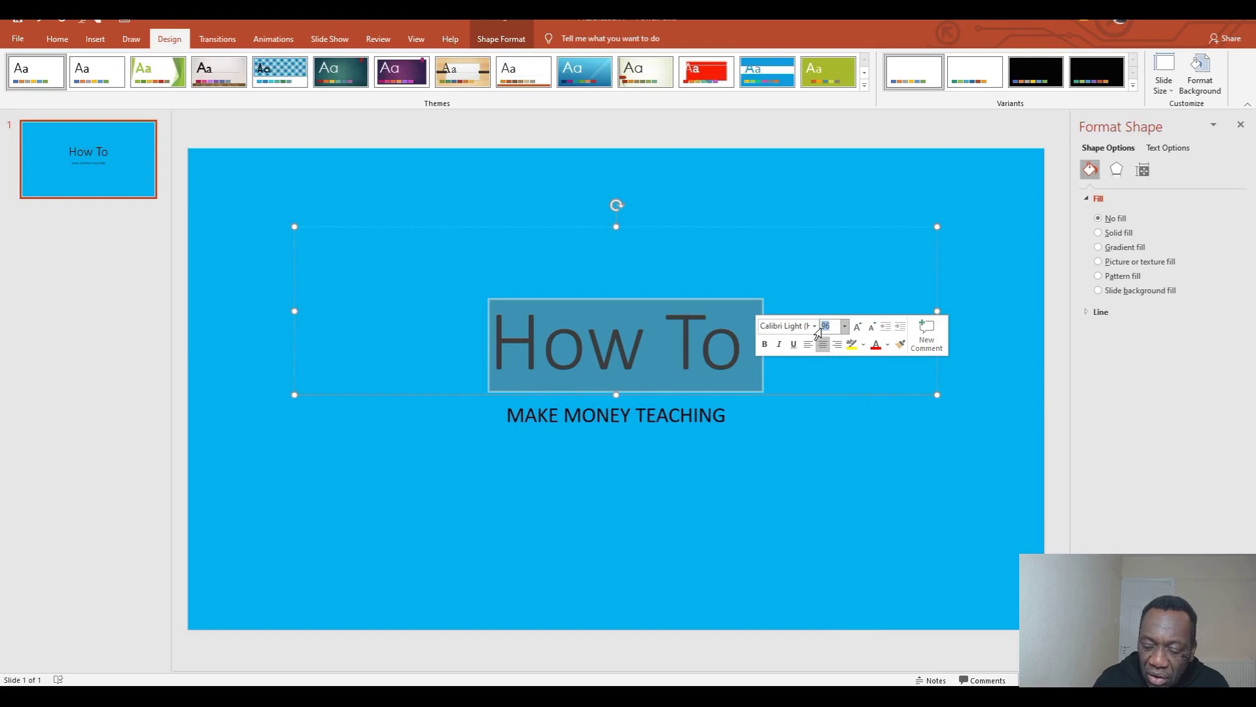
text(120)
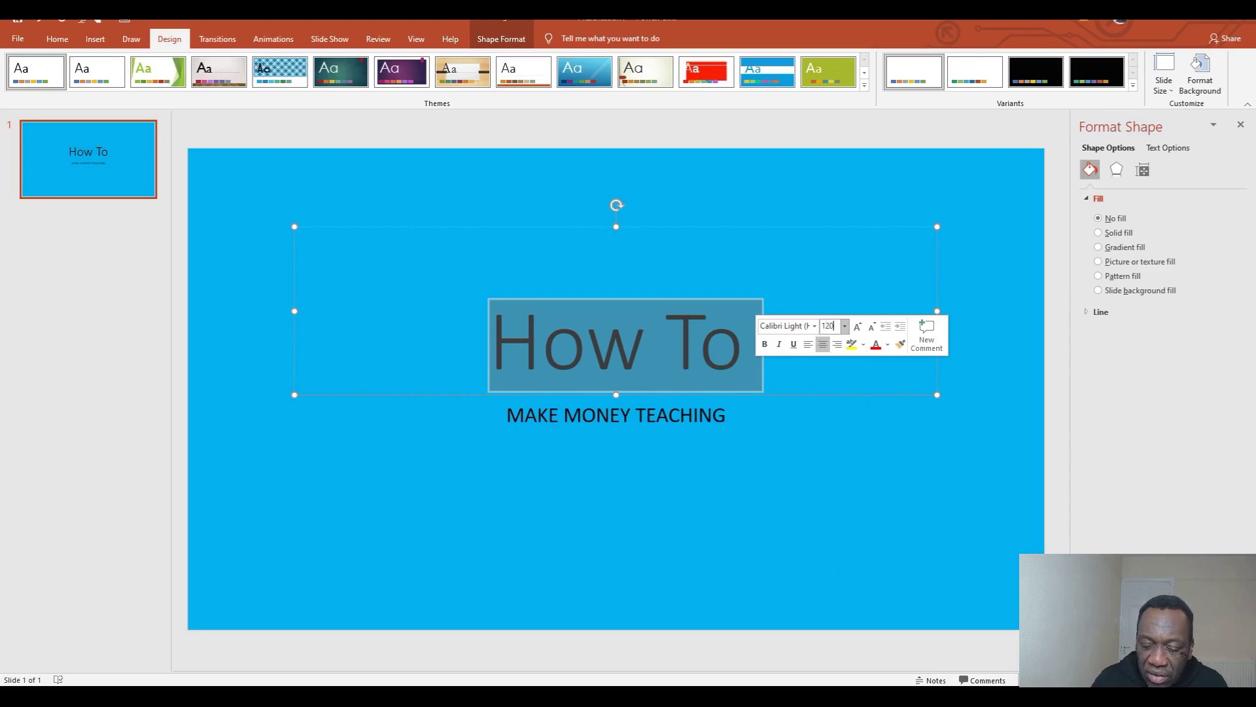
key(Return)
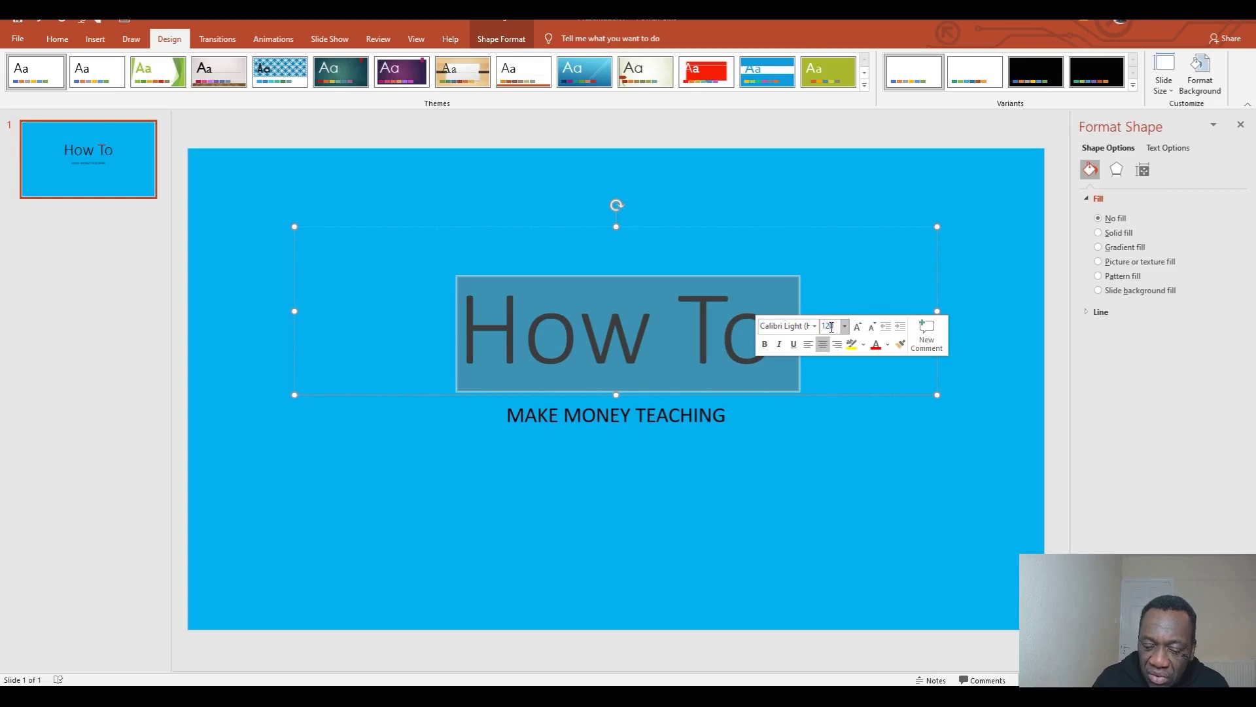
text(150)
key(Return)
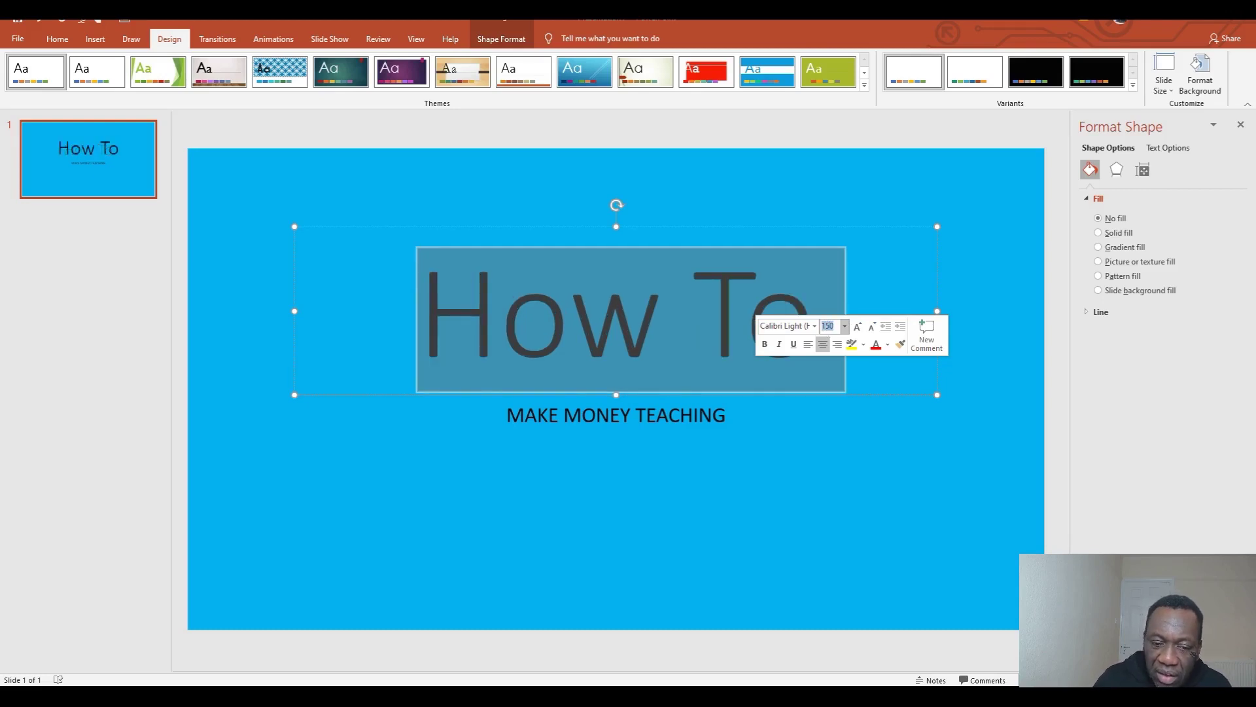
Highlight the whole MAKE MONEY TEACHING subtitle in yellow
click(730, 411)
double_click(690, 412)
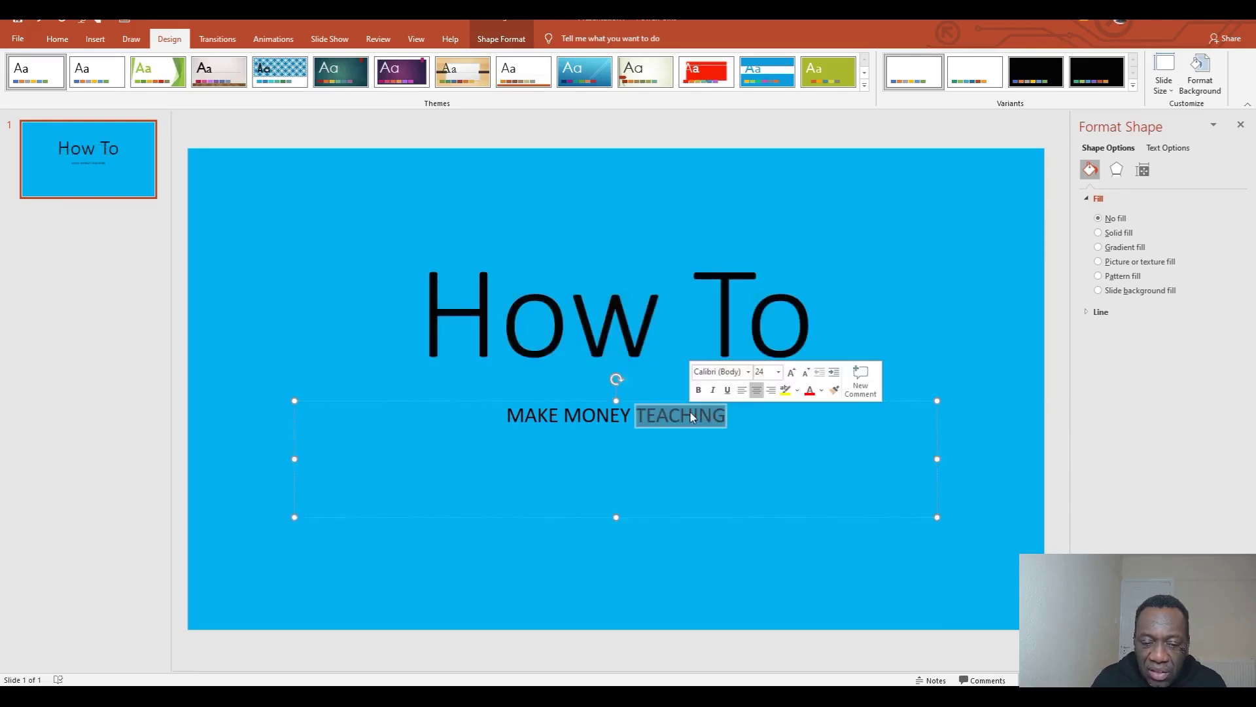
drag(659, 416, 508, 416)
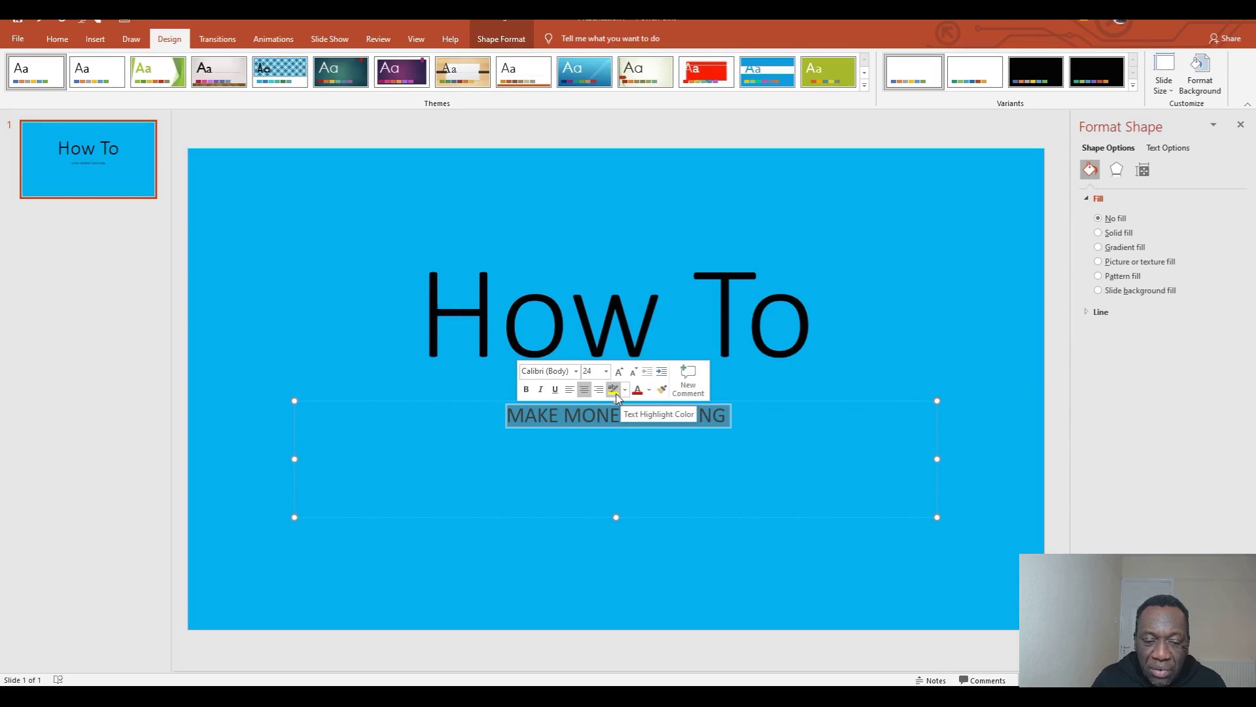
click(614, 390)
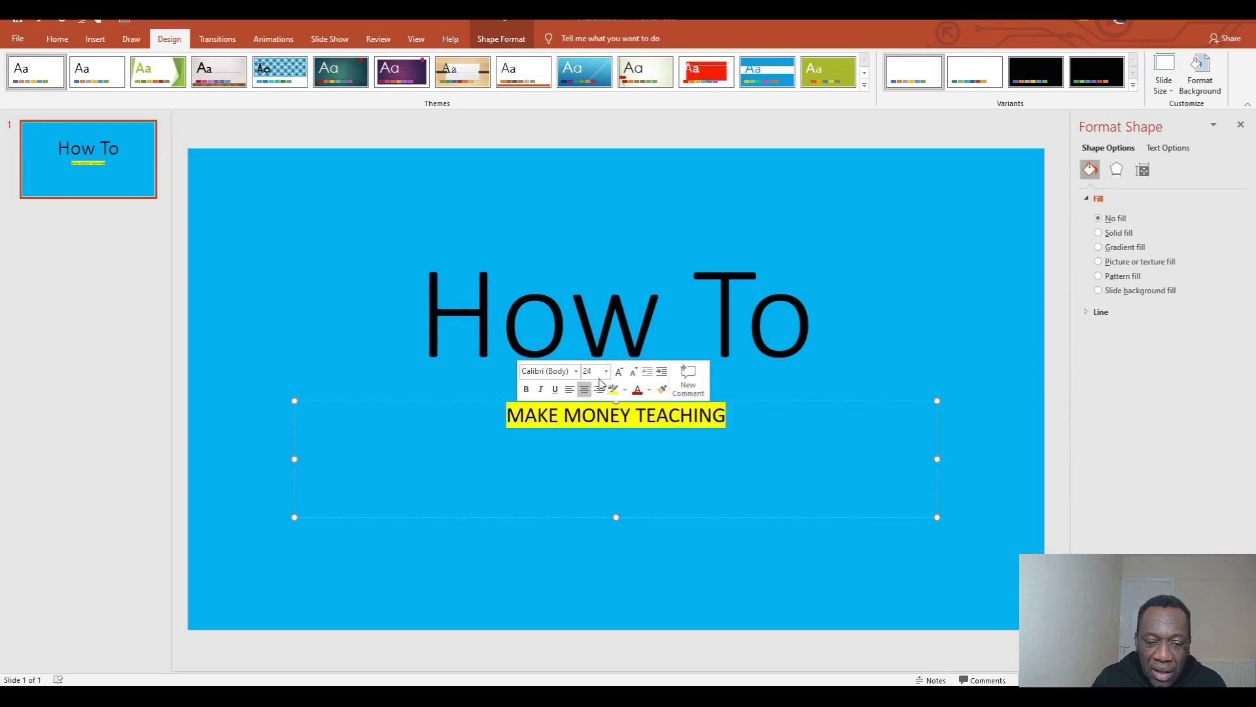
Set the MAKE MONEY TEACHING subtitle to 120 pt
click(606, 371)
click(584, 670)
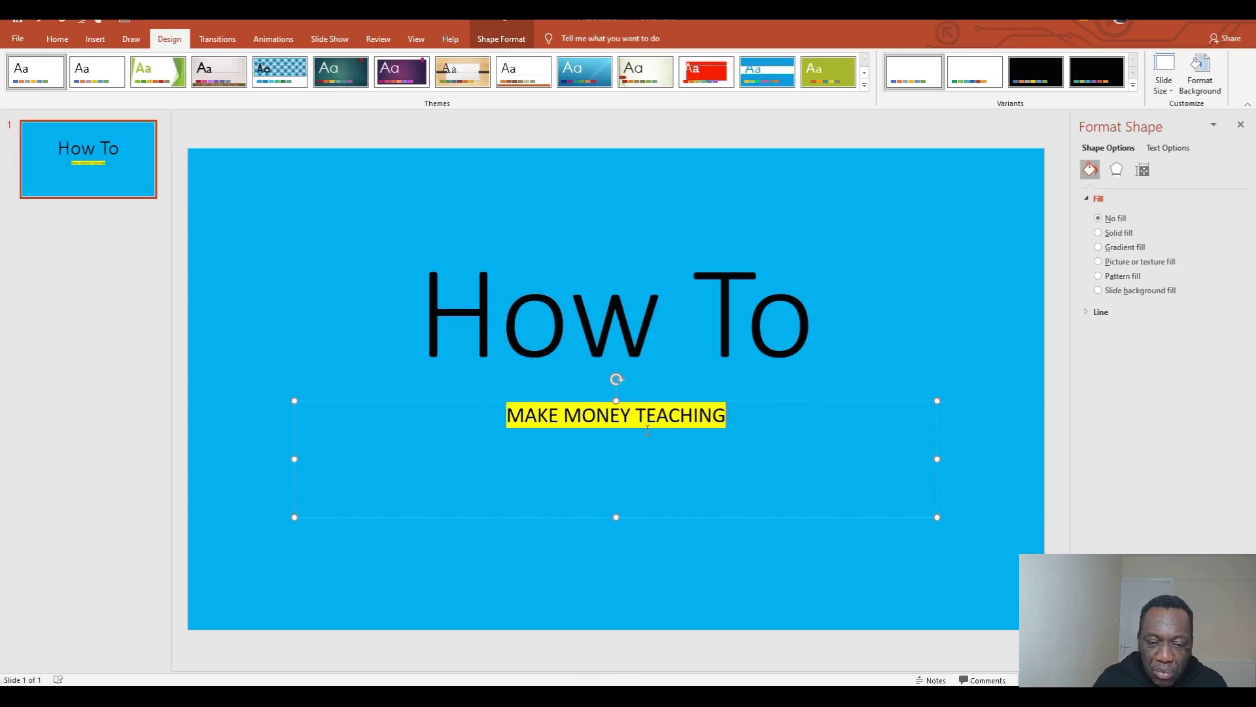
triple_click(611, 414)
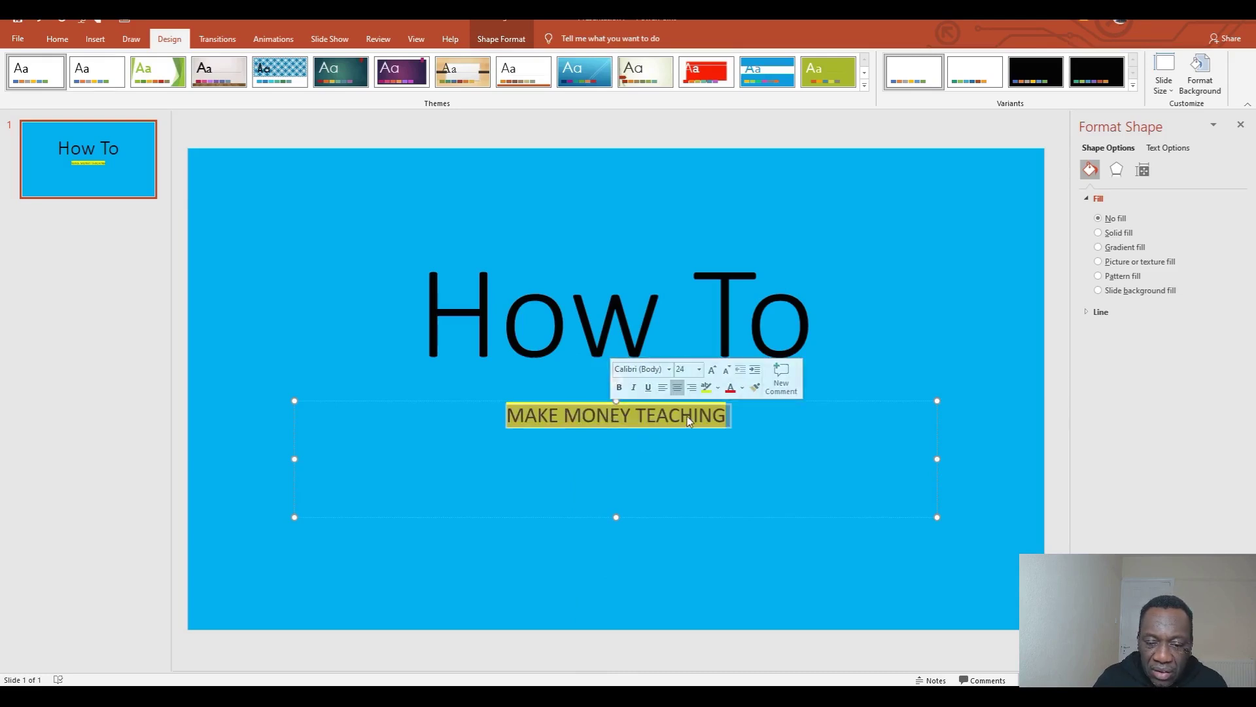
click(687, 372)
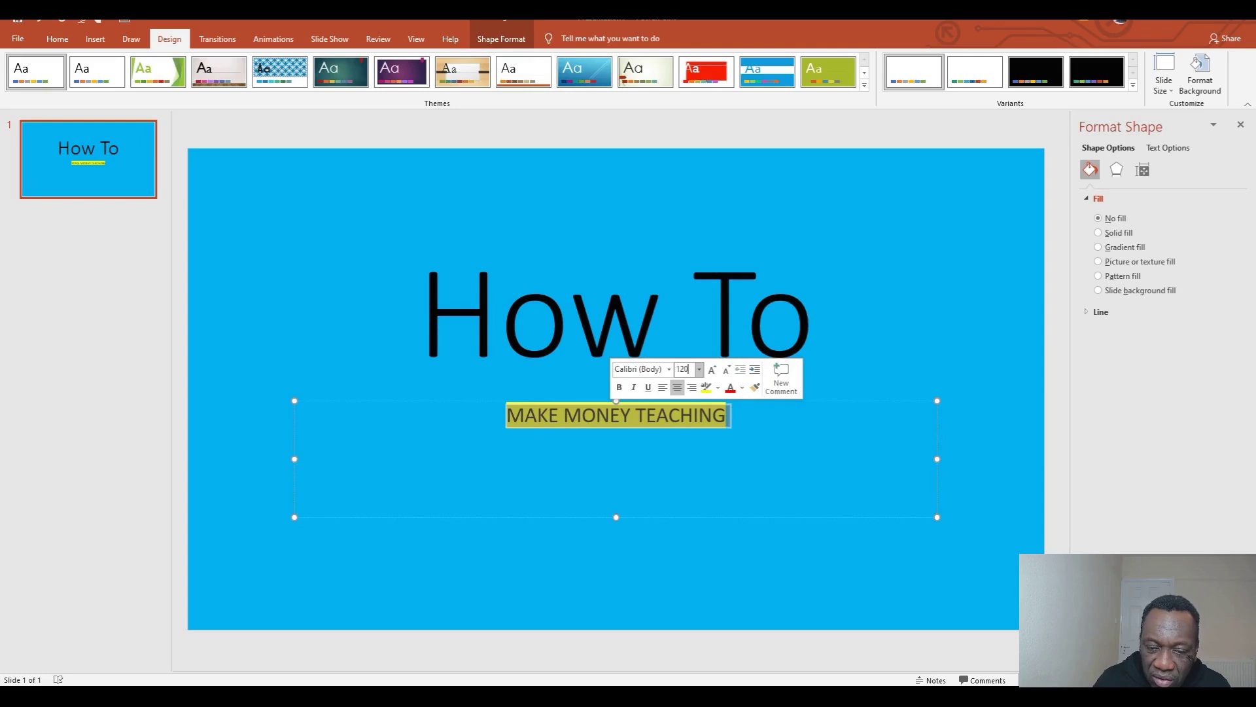
key(Return)
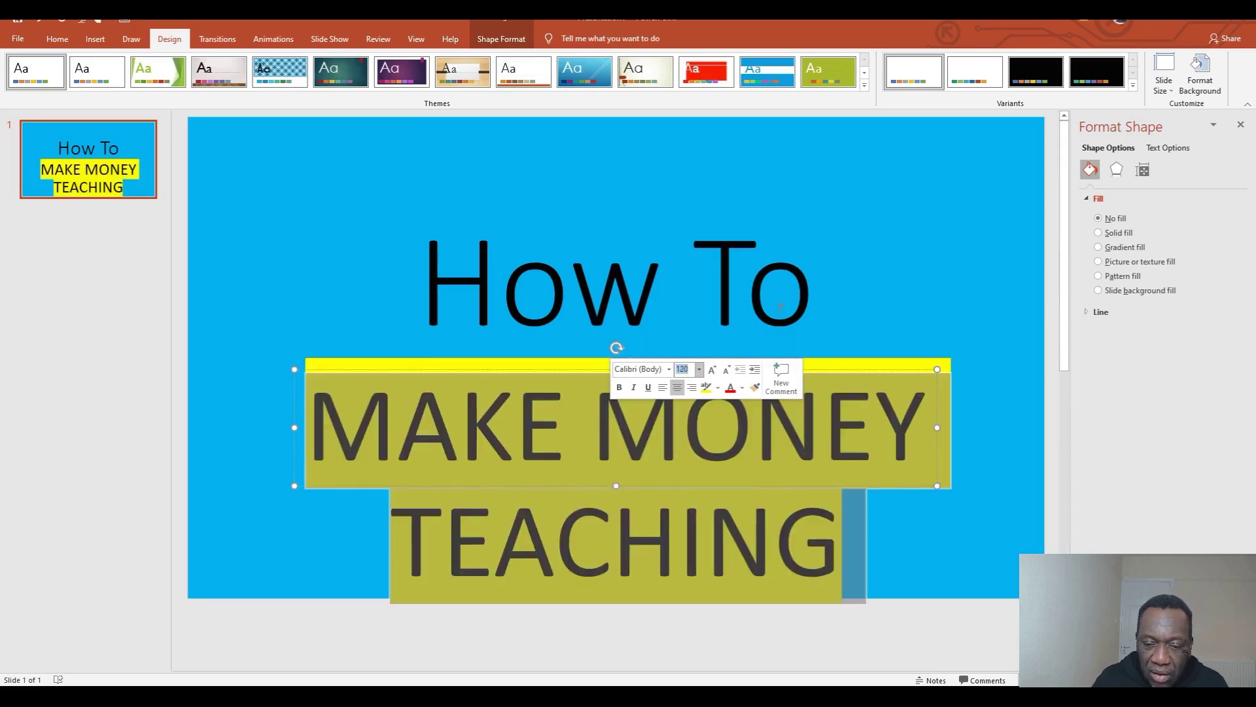
click(717, 216)
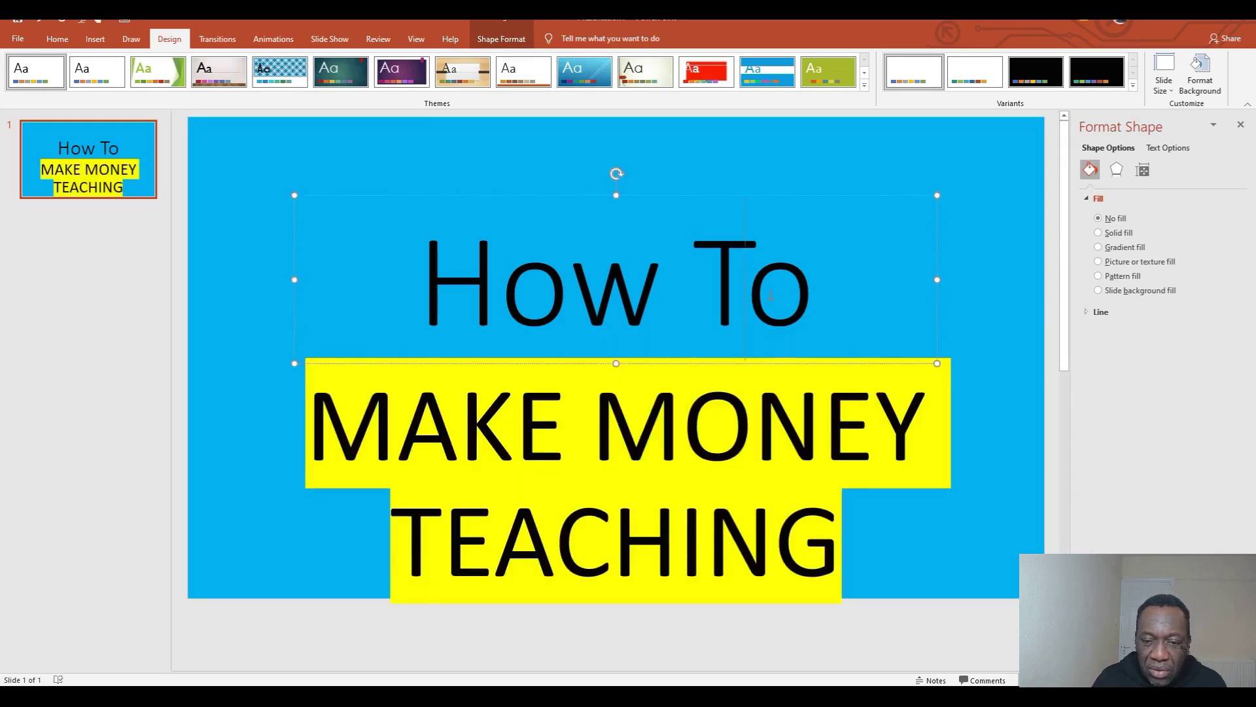
key(ctrl+shift+Left)
key(ctrl+shift+Left)
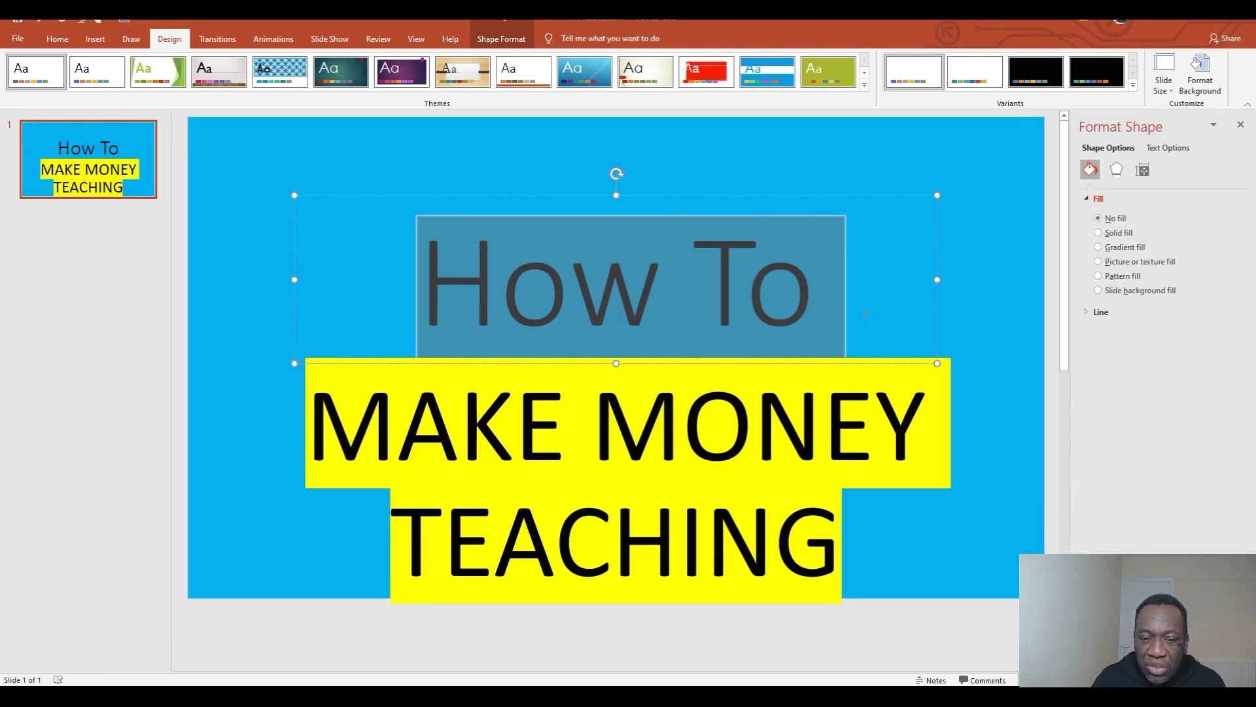
Set the How To title in the Bauhaus 93 font
click(691, 273)
drag(794, 272, 536, 262)
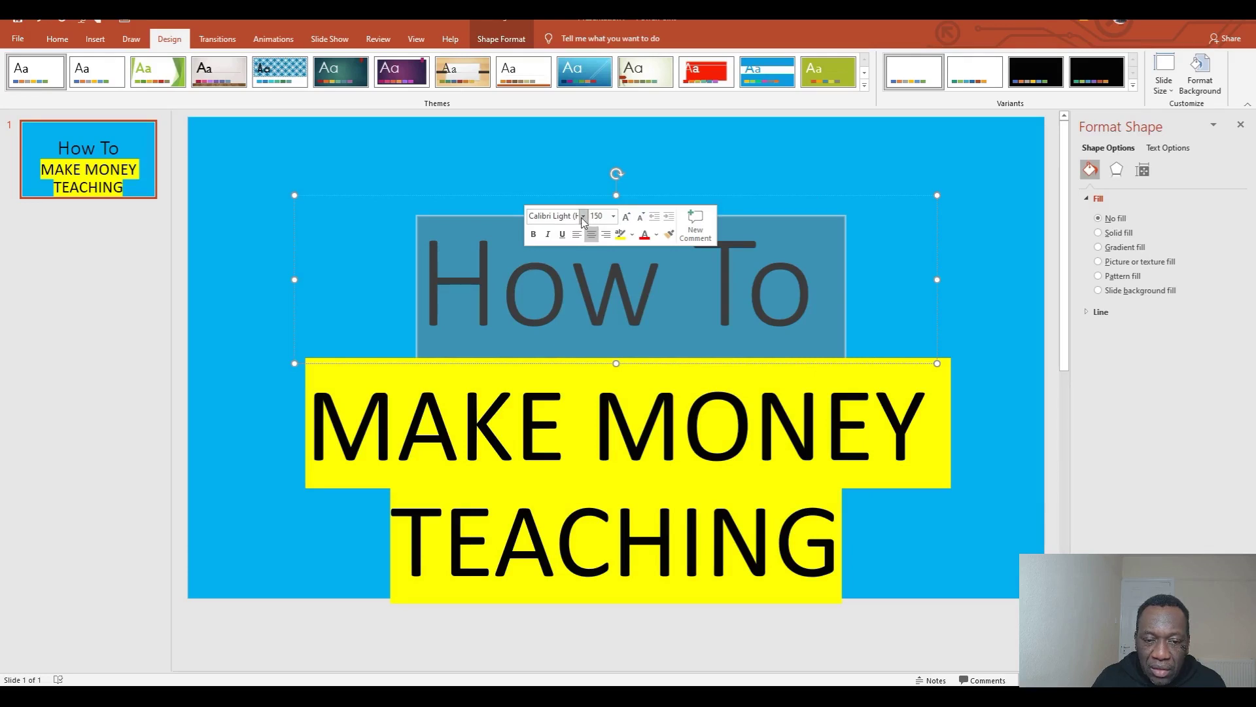
click(583, 221)
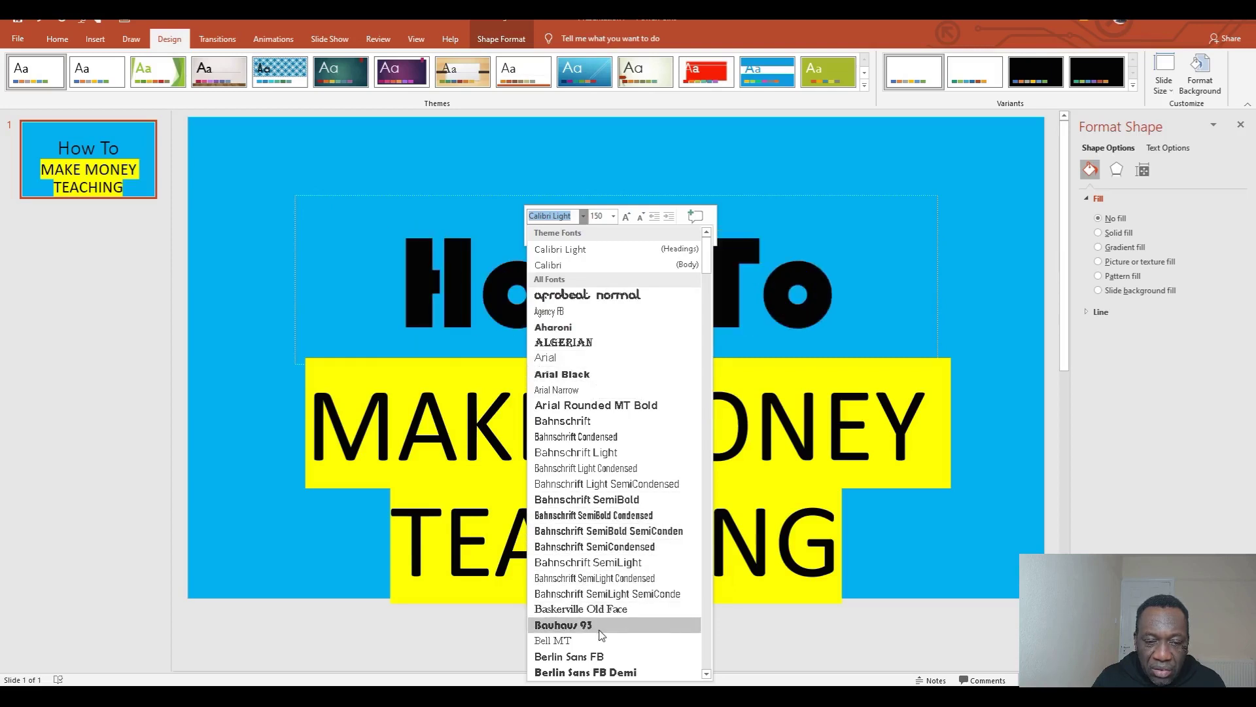
click(563, 625)
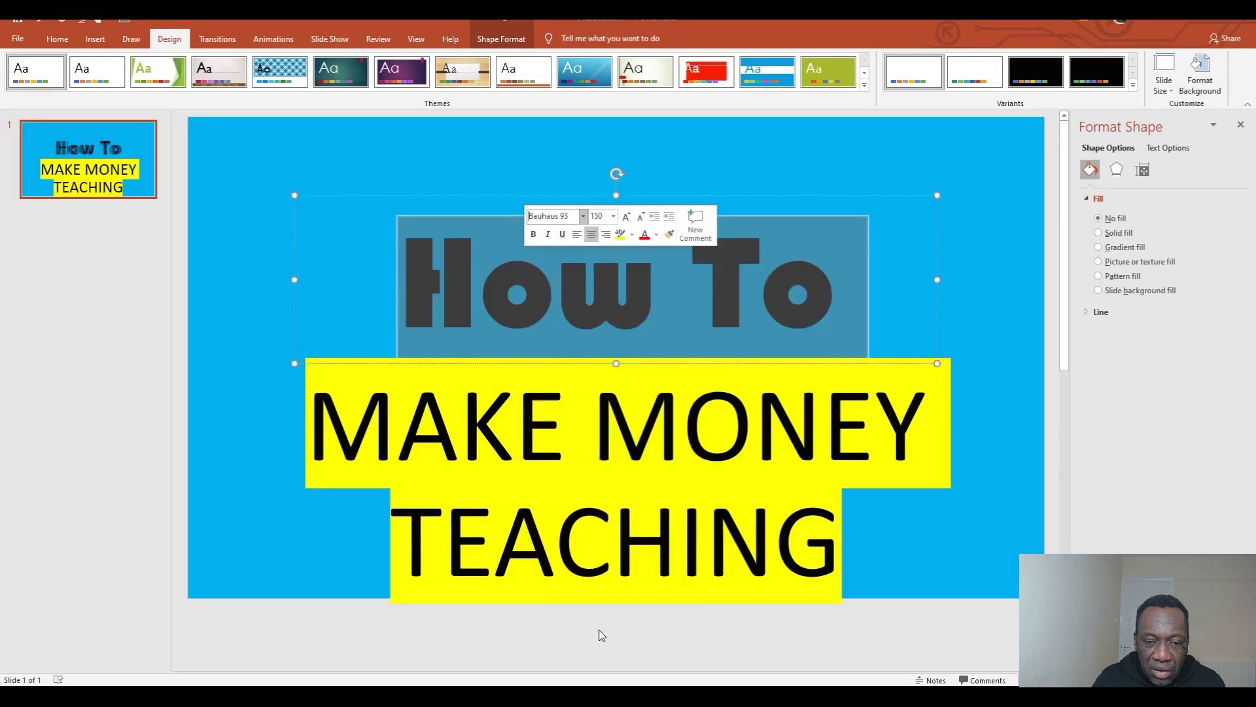
click(730, 316)
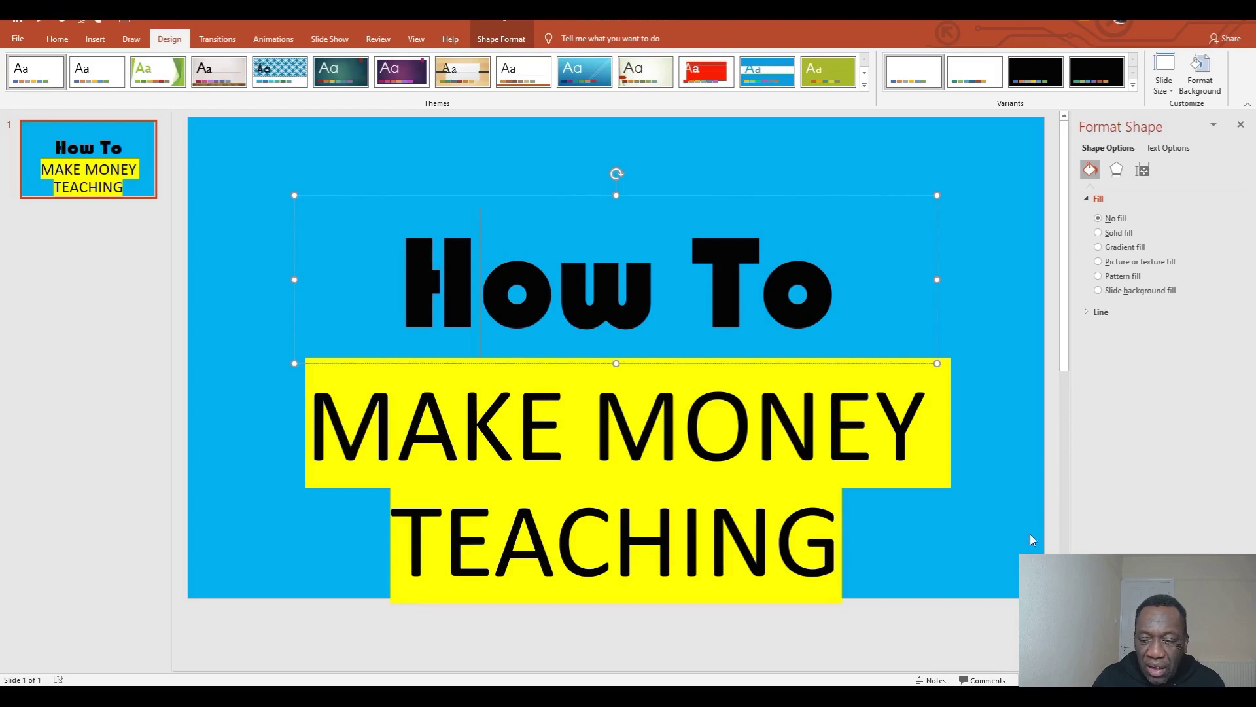
Make the subtitle bold, trying sizes 100 and then 70
click(970, 527)
double_click(685, 426)
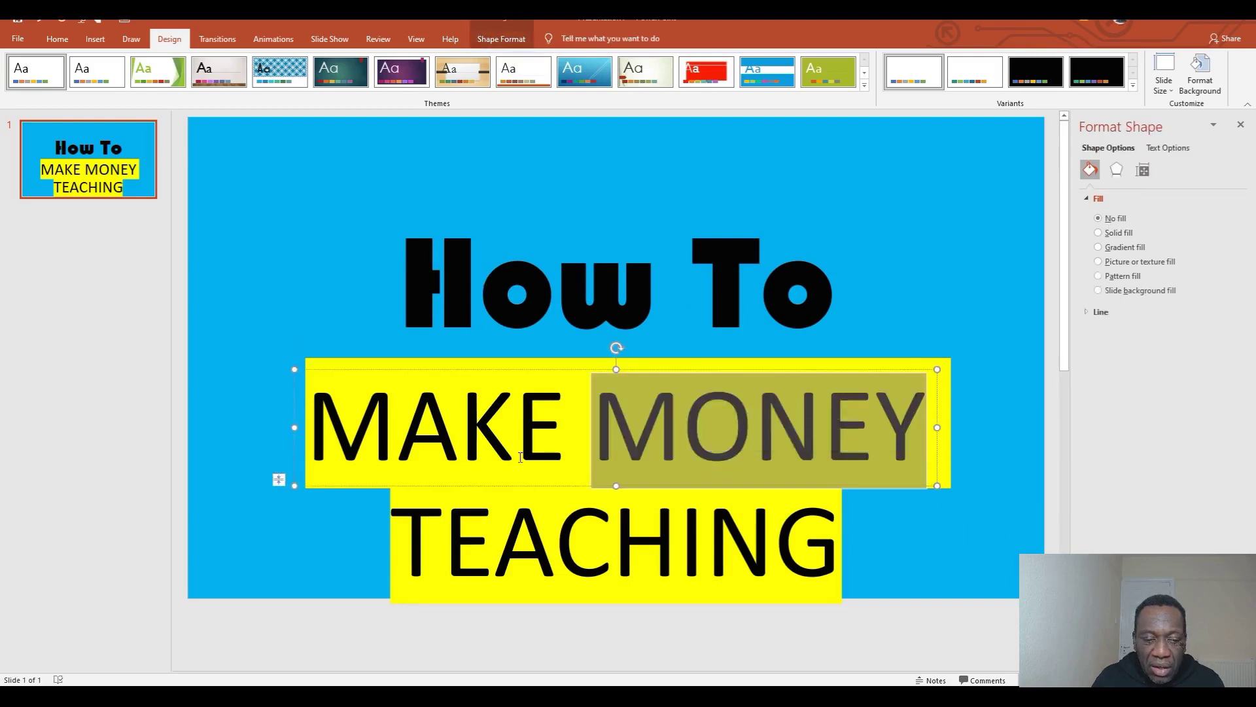
triple_click(330, 407)
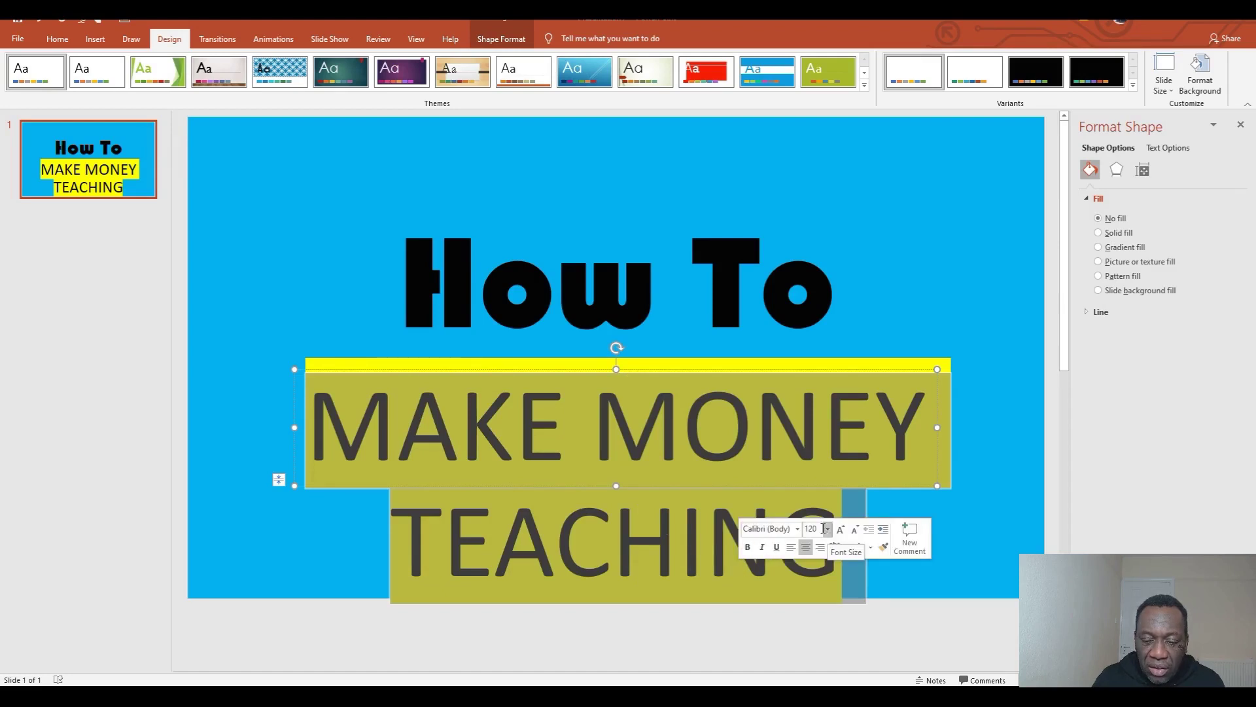
click(815, 528)
text(1)
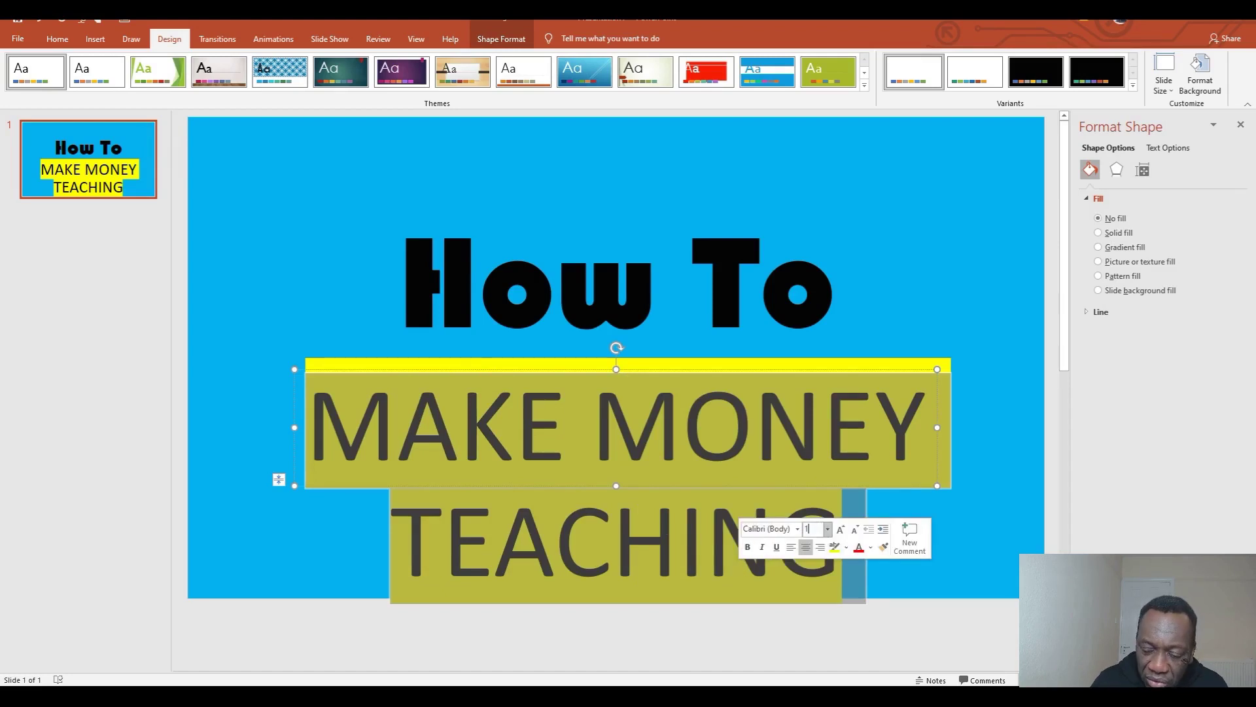
text(00)
key(Return)
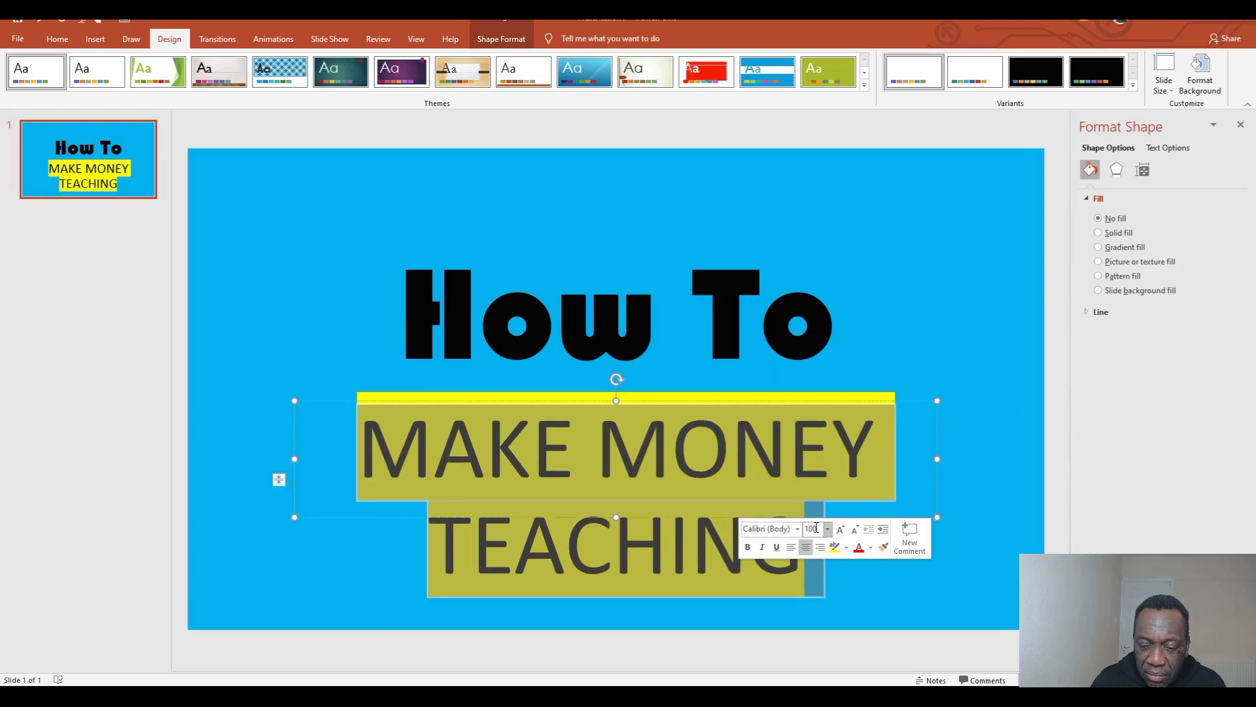
click(747, 547)
click(818, 529)
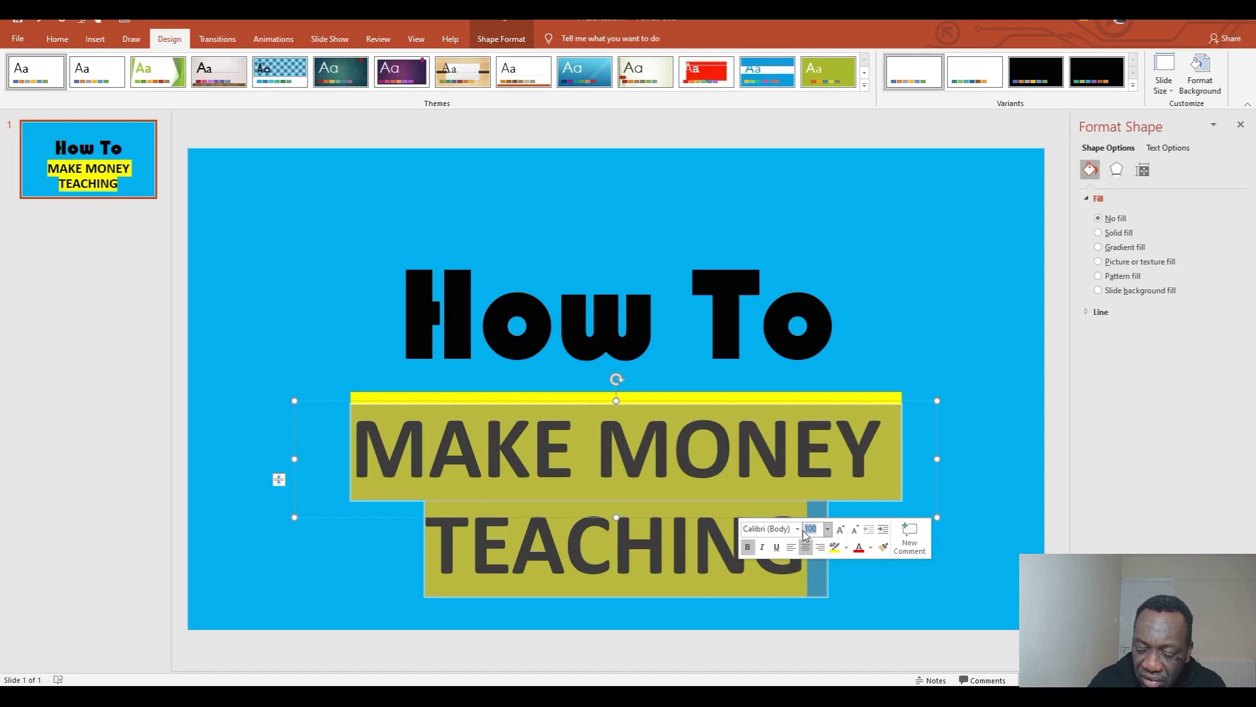
text(70)
key(Return)
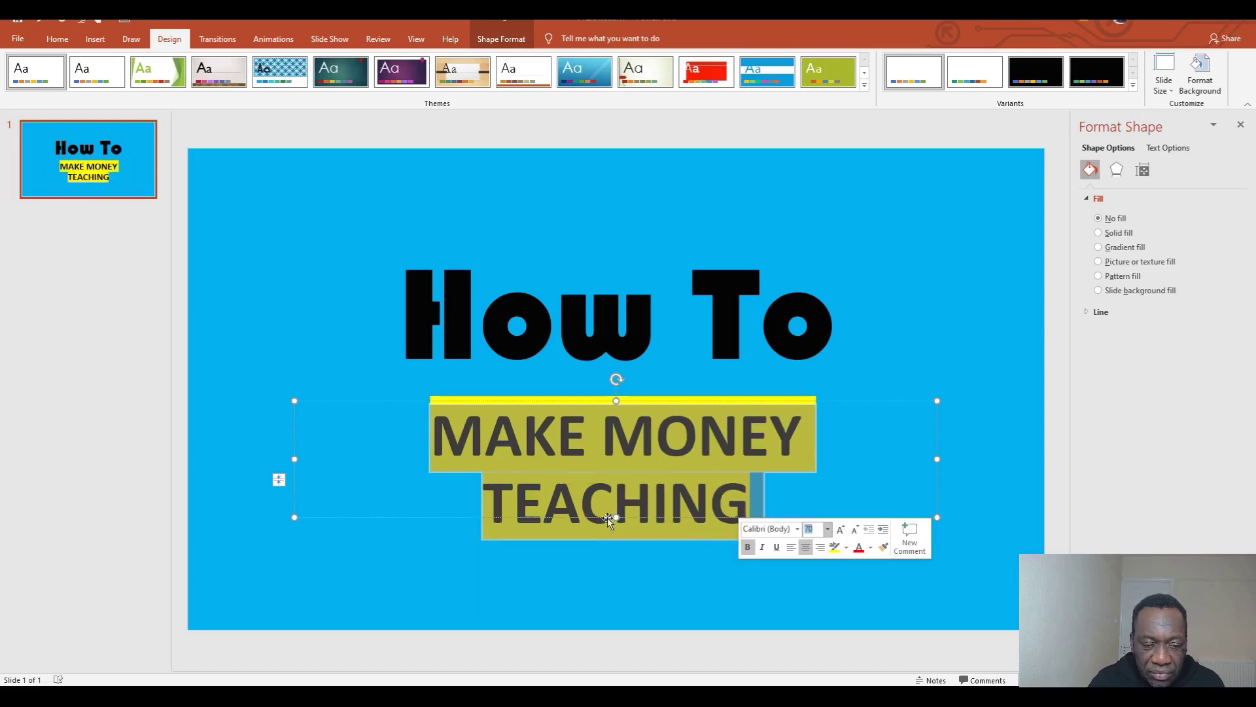
key(Left)
Widen the subtitle box and set MAKE MONEY TEACHING to size 96
double_click(727, 434)
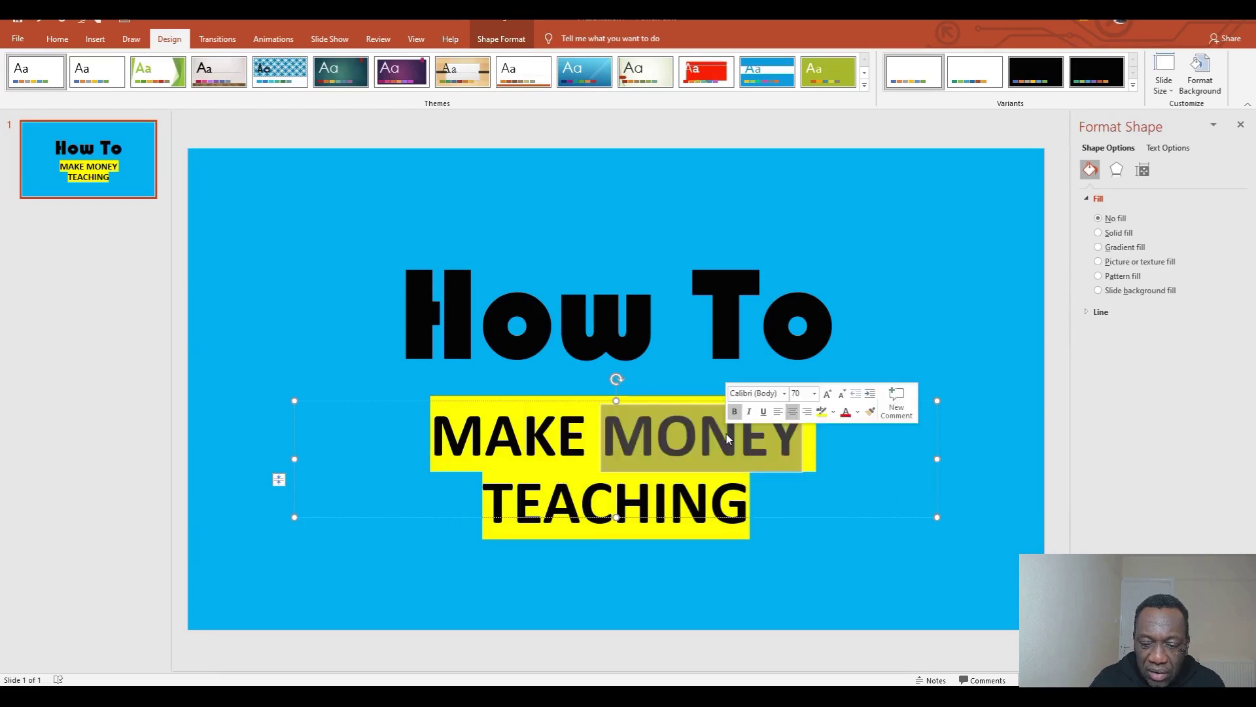
click(938, 459)
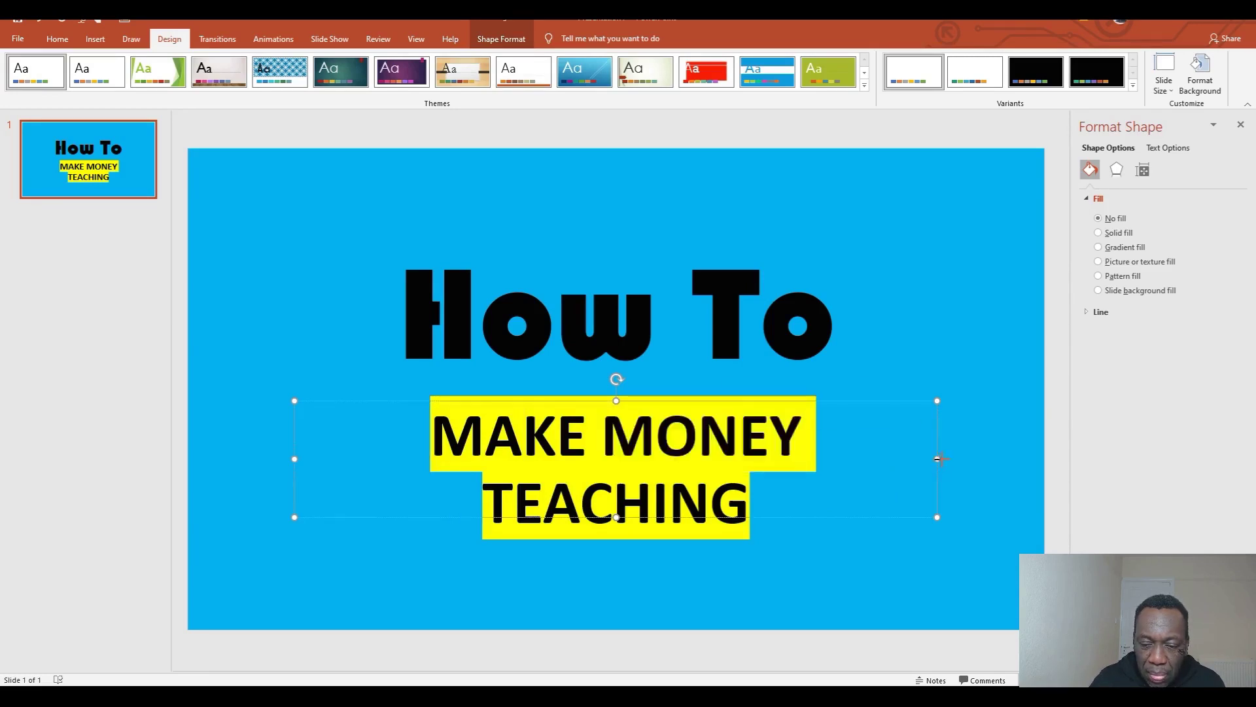
drag(938, 459, 983, 459)
click(713, 559)
click(708, 462)
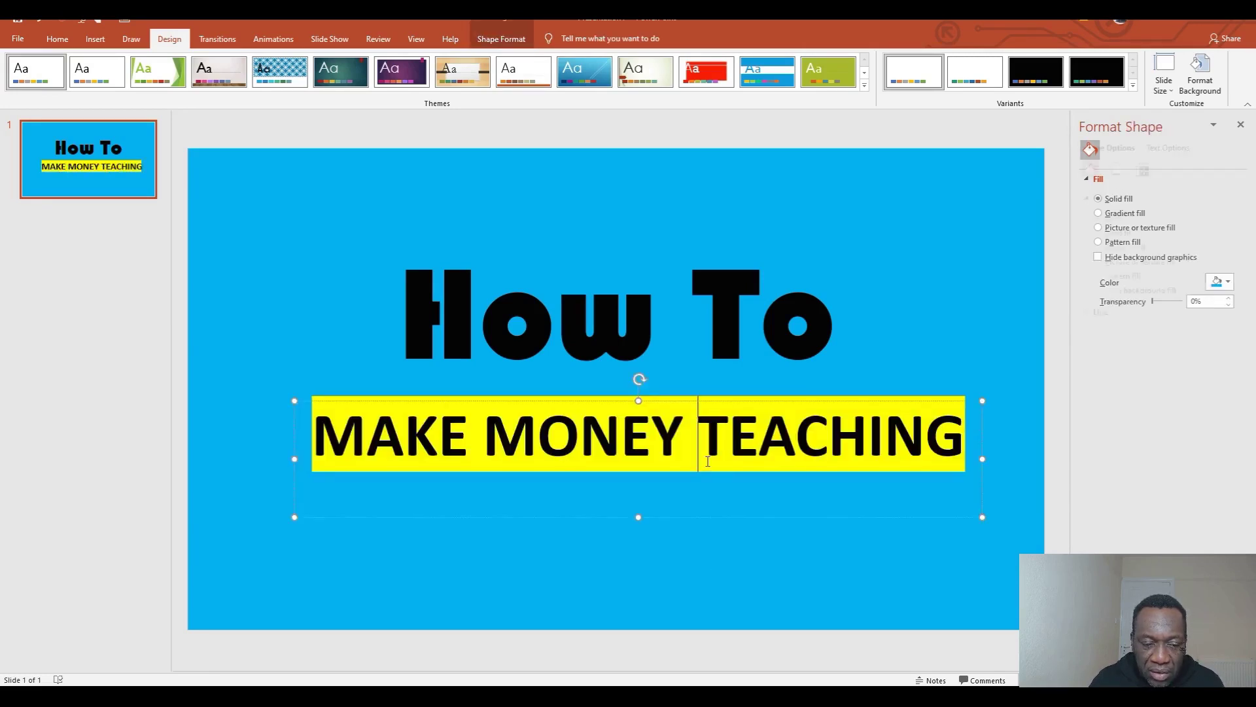
drag(313, 435, 877, 458)
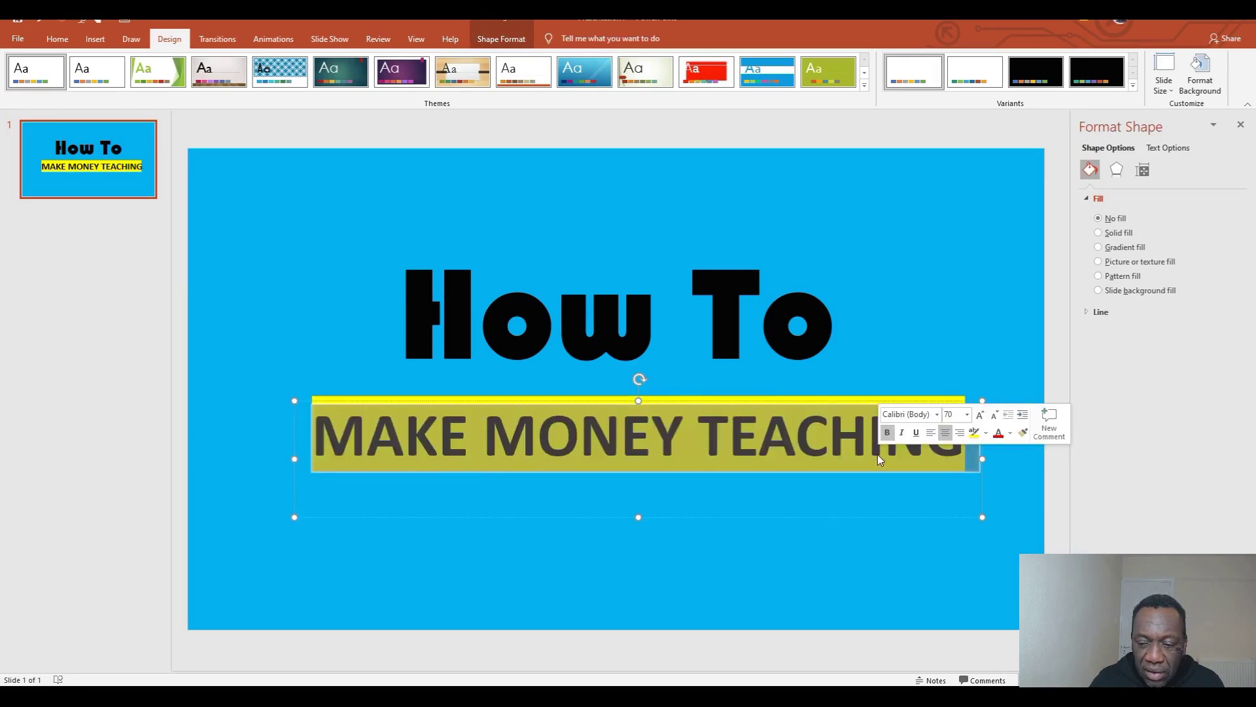
click(967, 415)
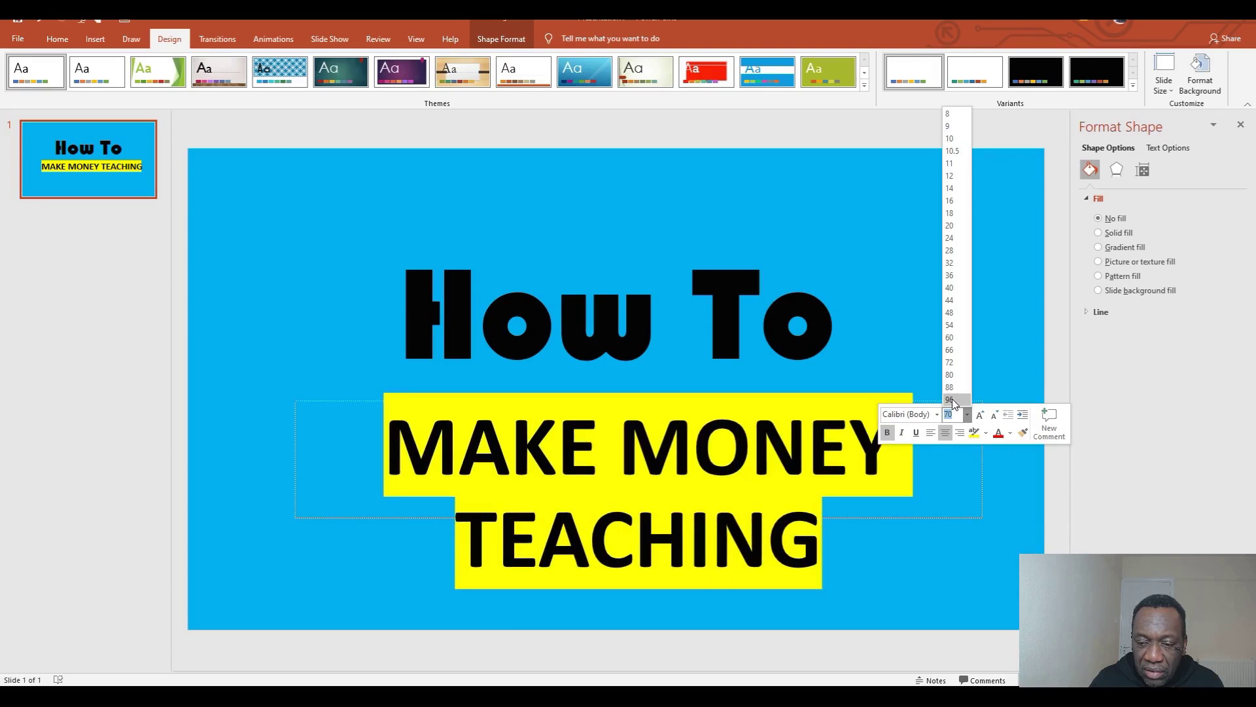
click(952, 399)
click(917, 543)
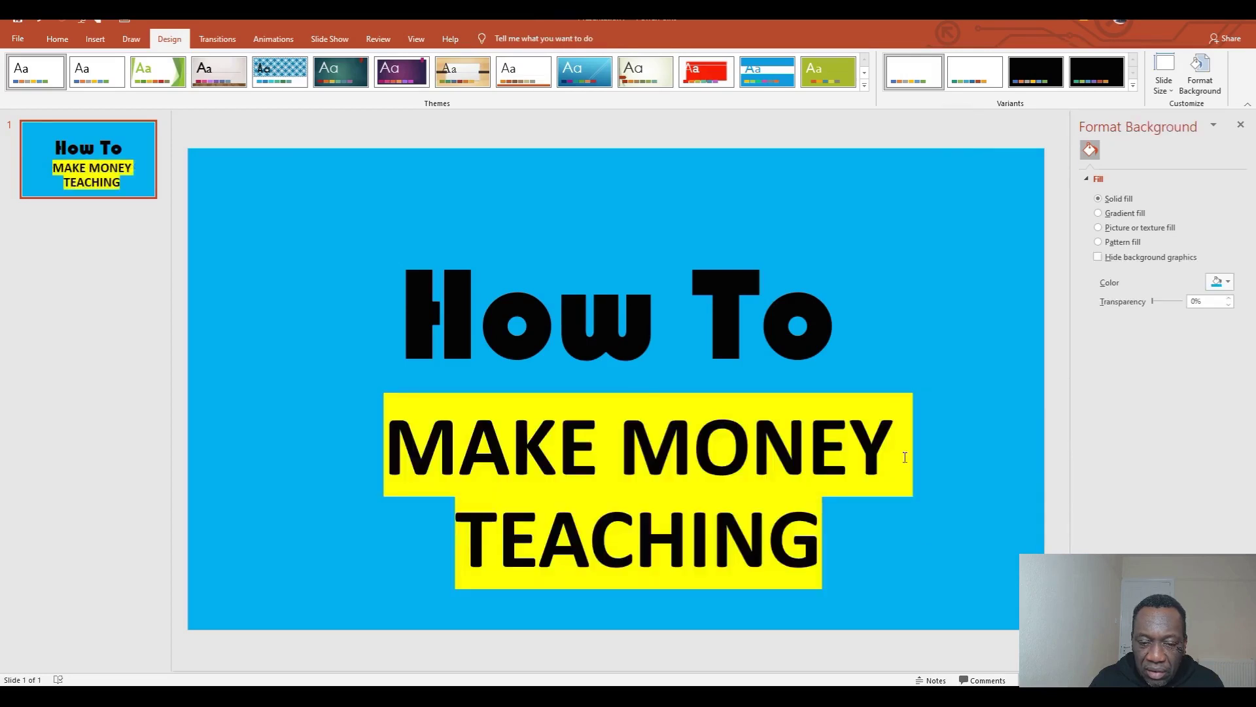
Drag the How To title and MAKE MONEY TEACHING subtitle boxes to the left
click(658, 313)
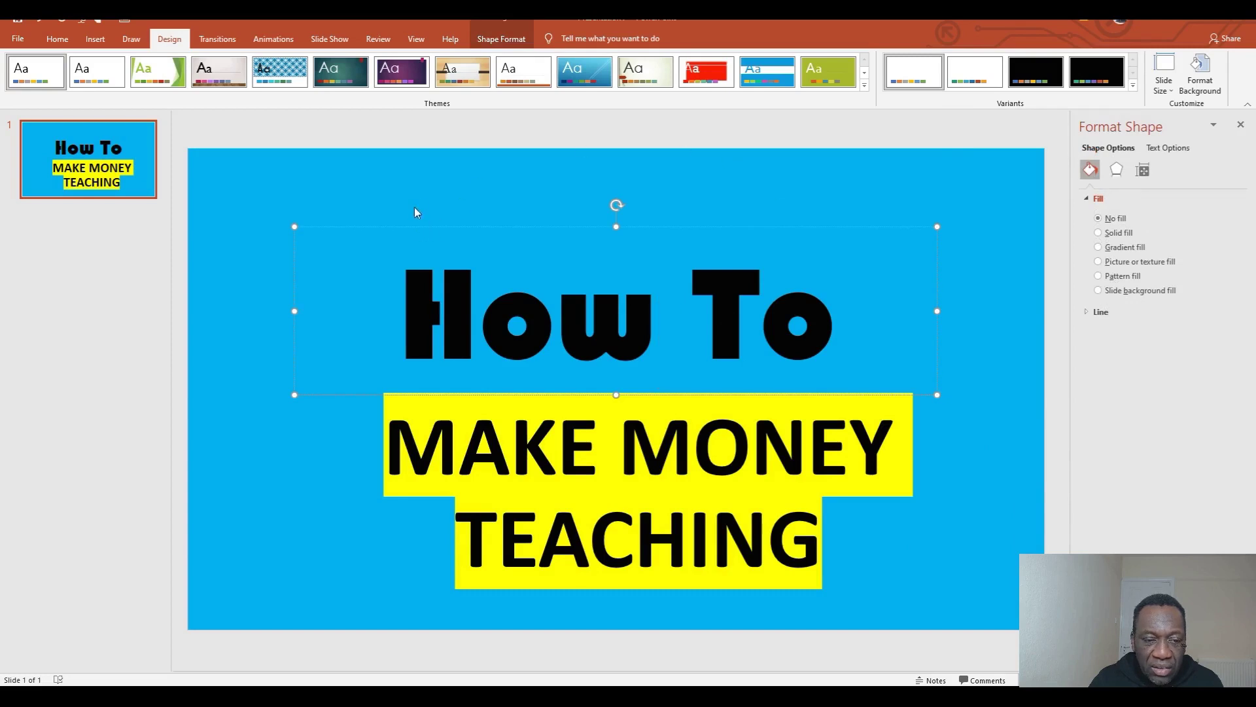
click(553, 201)
click(558, 226)
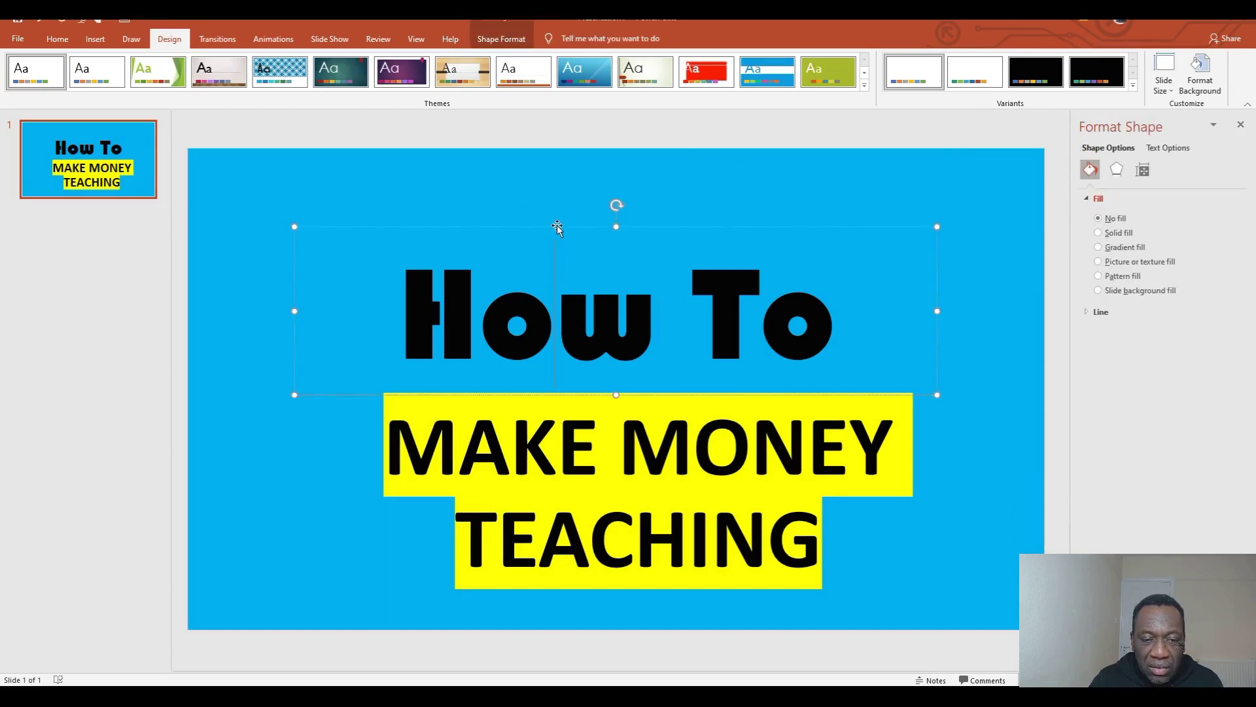
drag(557, 226, 445, 223)
click(534, 405)
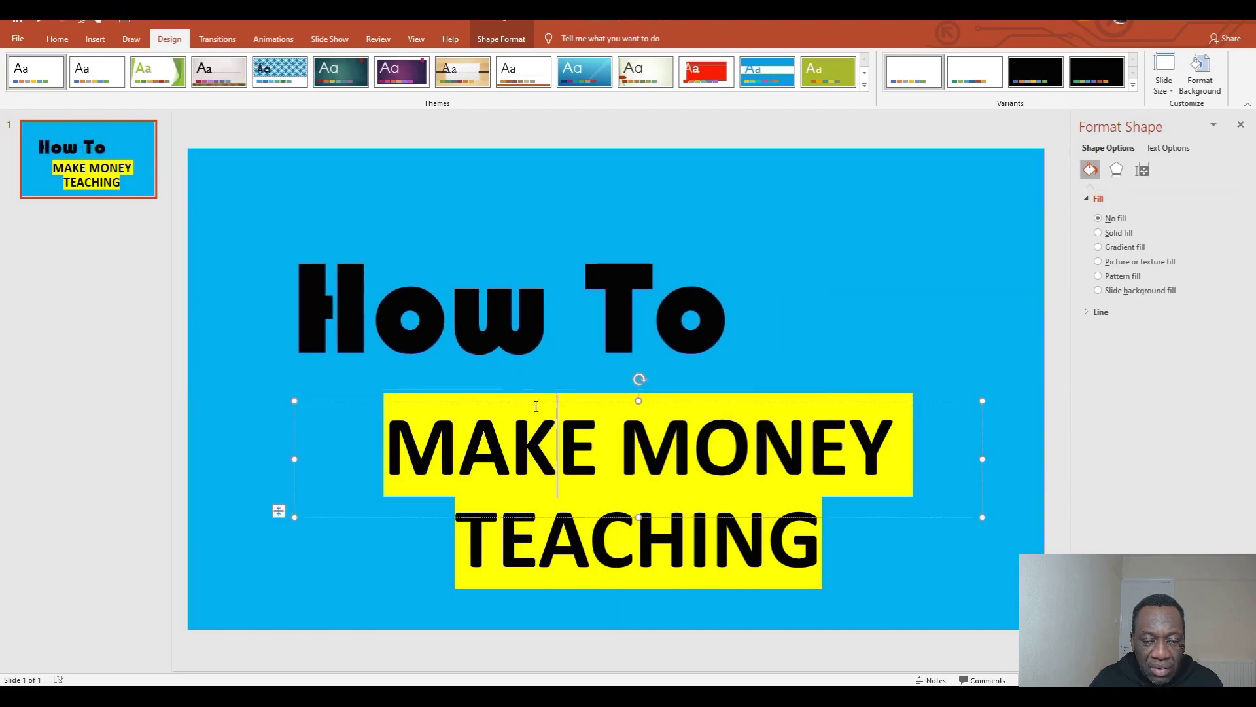
drag(527, 394, 437, 409)
click(538, 407)
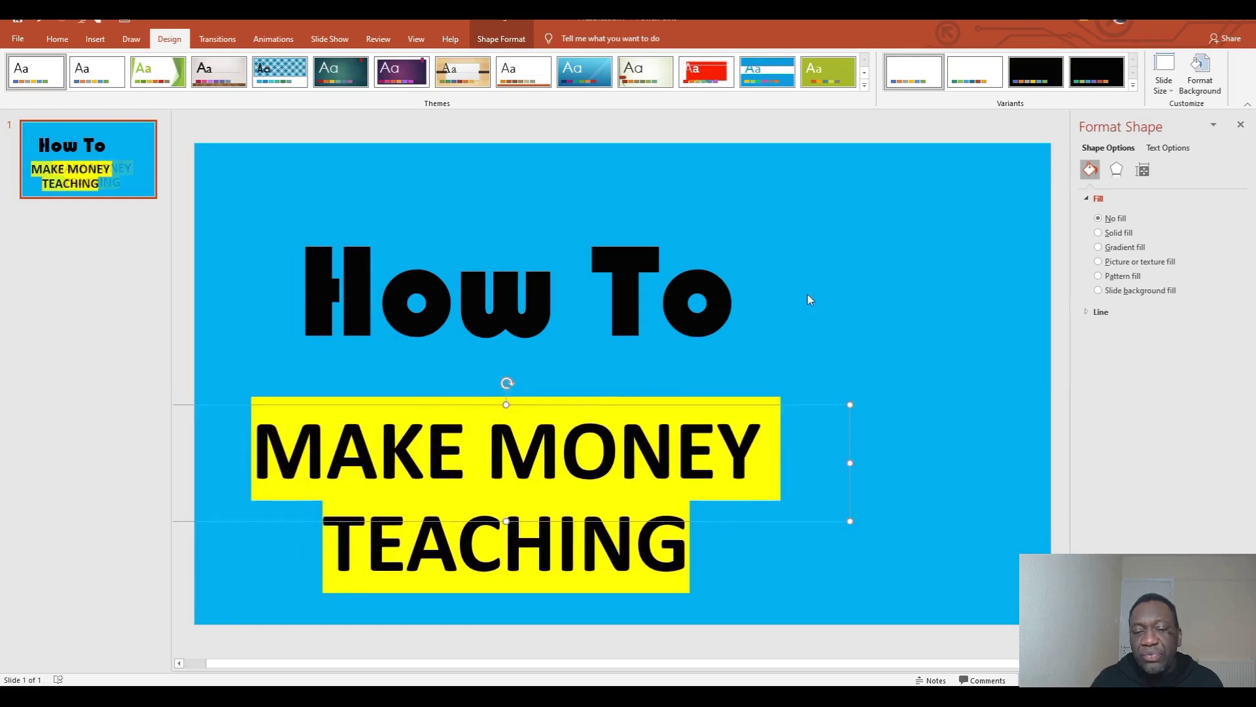
click(865, 292)
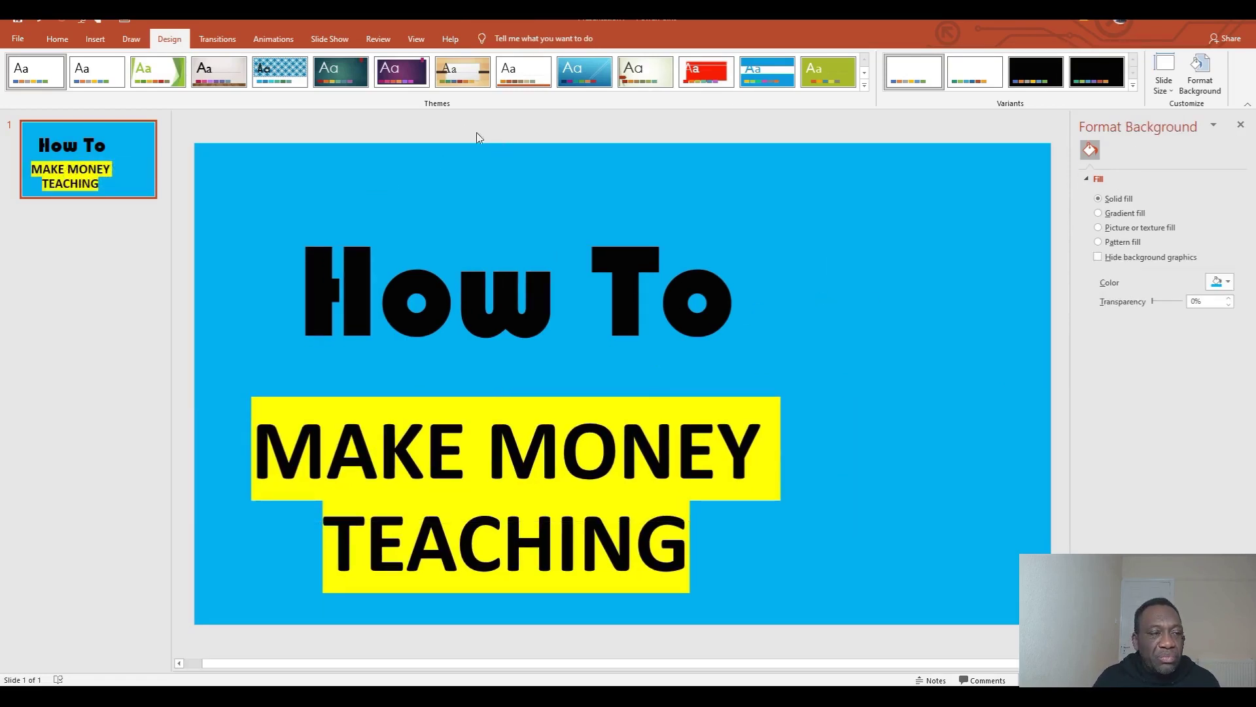
Insert the online photo of a hand holding cash from the Money category
click(97, 42)
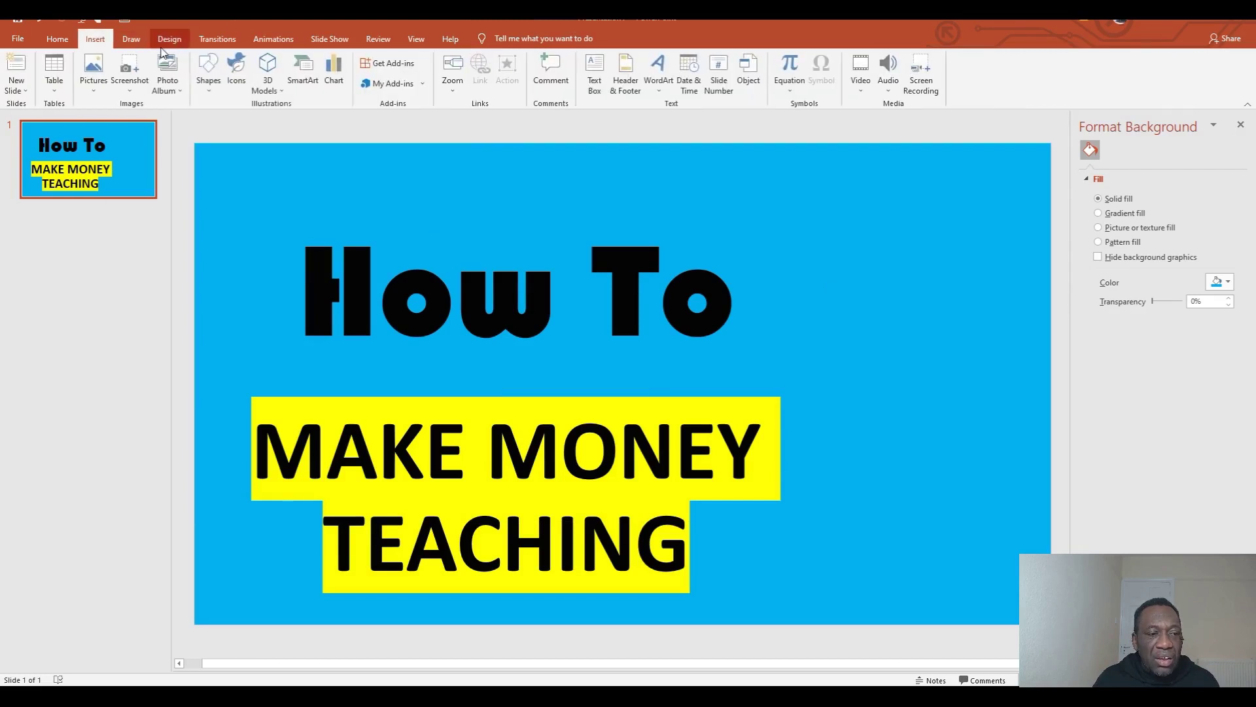
click(93, 69)
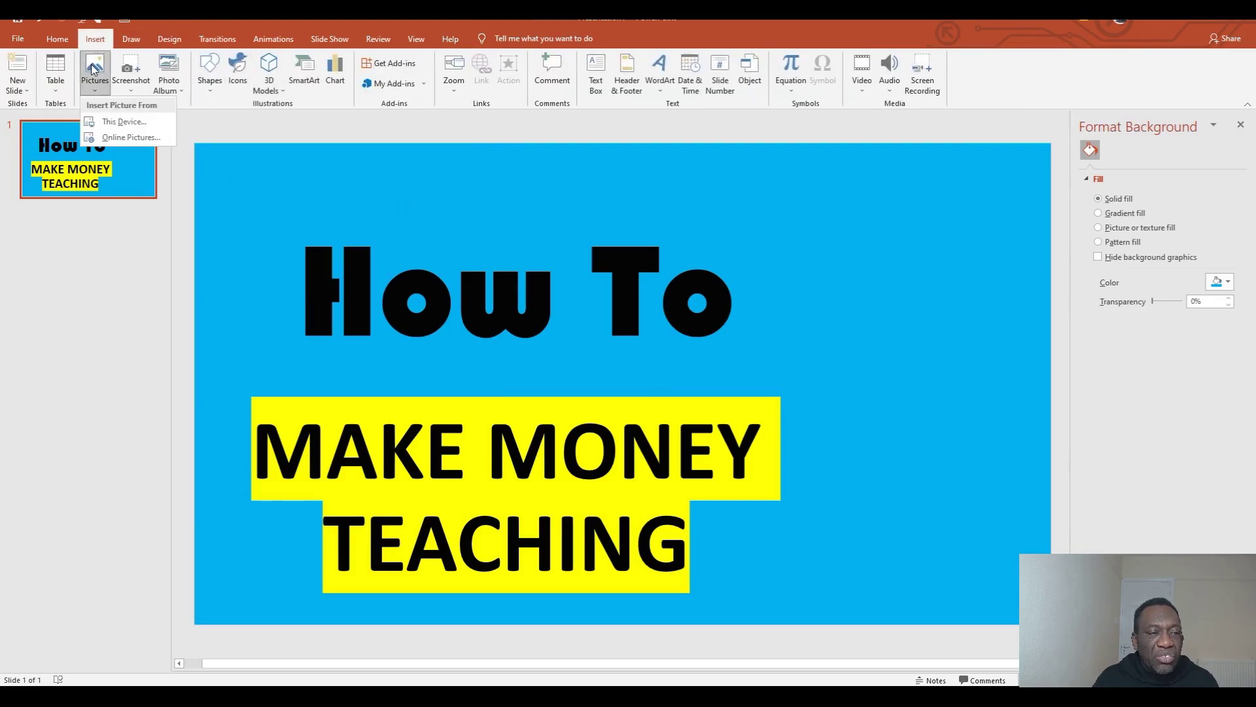
click(131, 138)
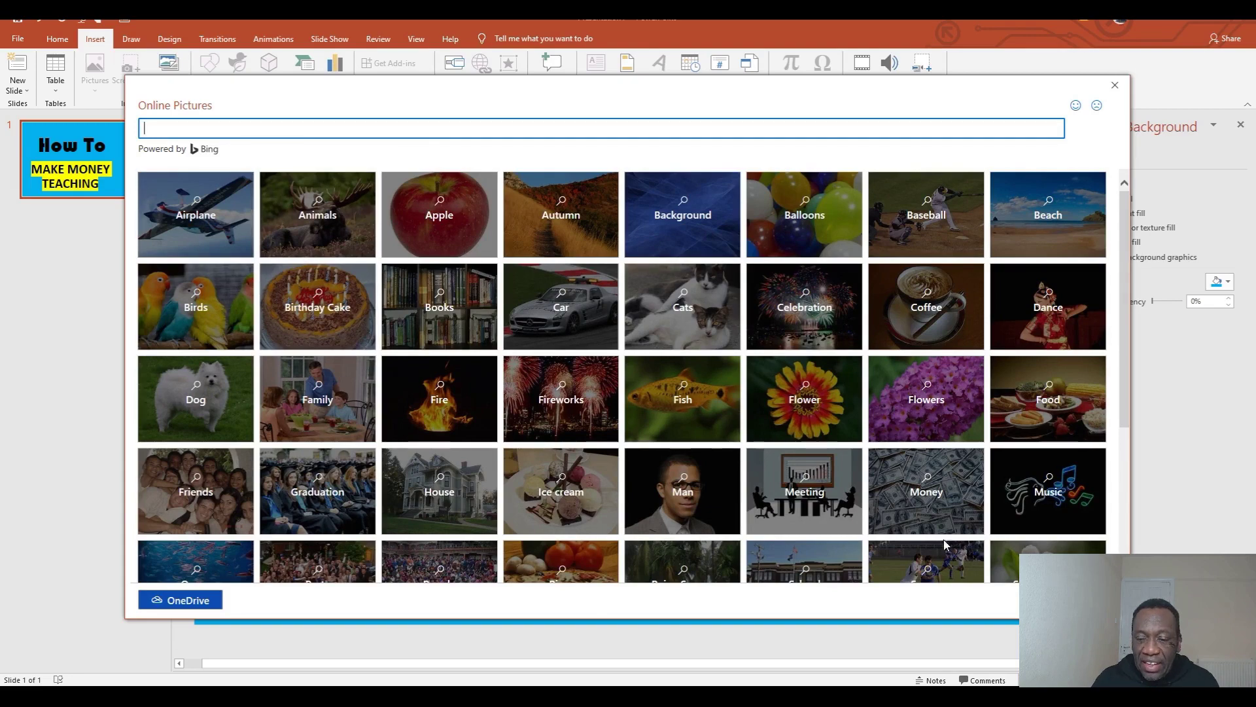
click(933, 503)
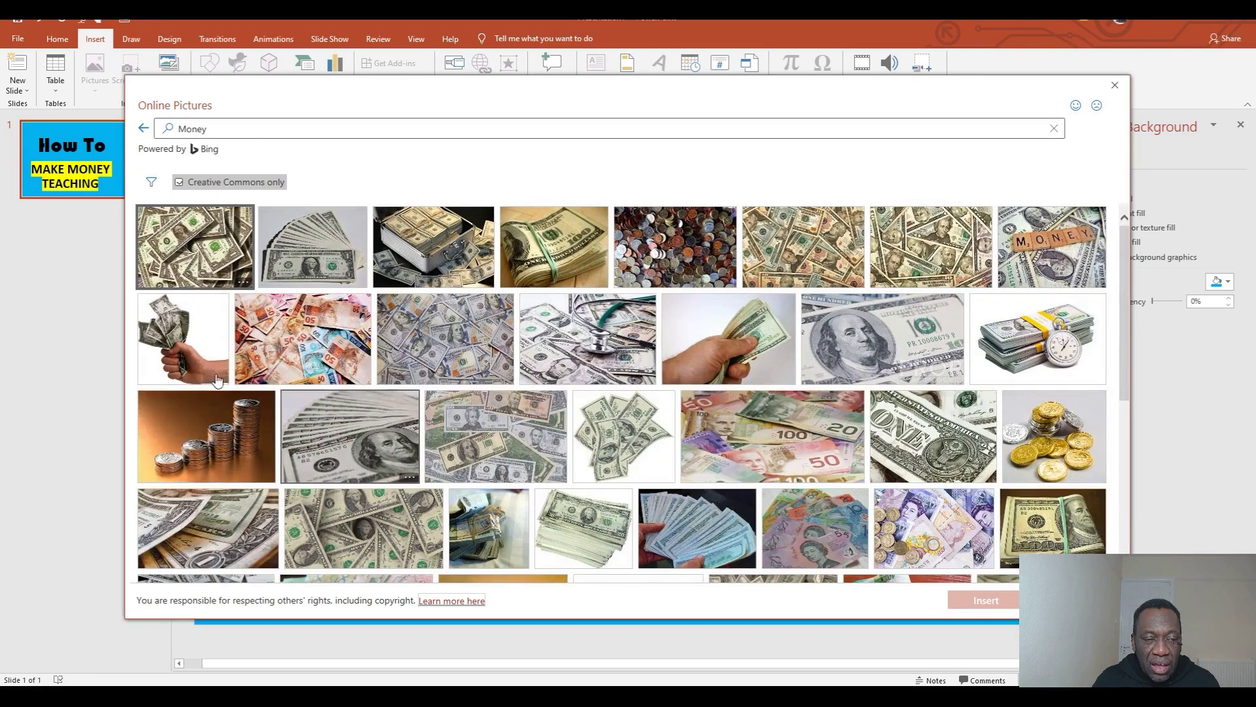
click(190, 355)
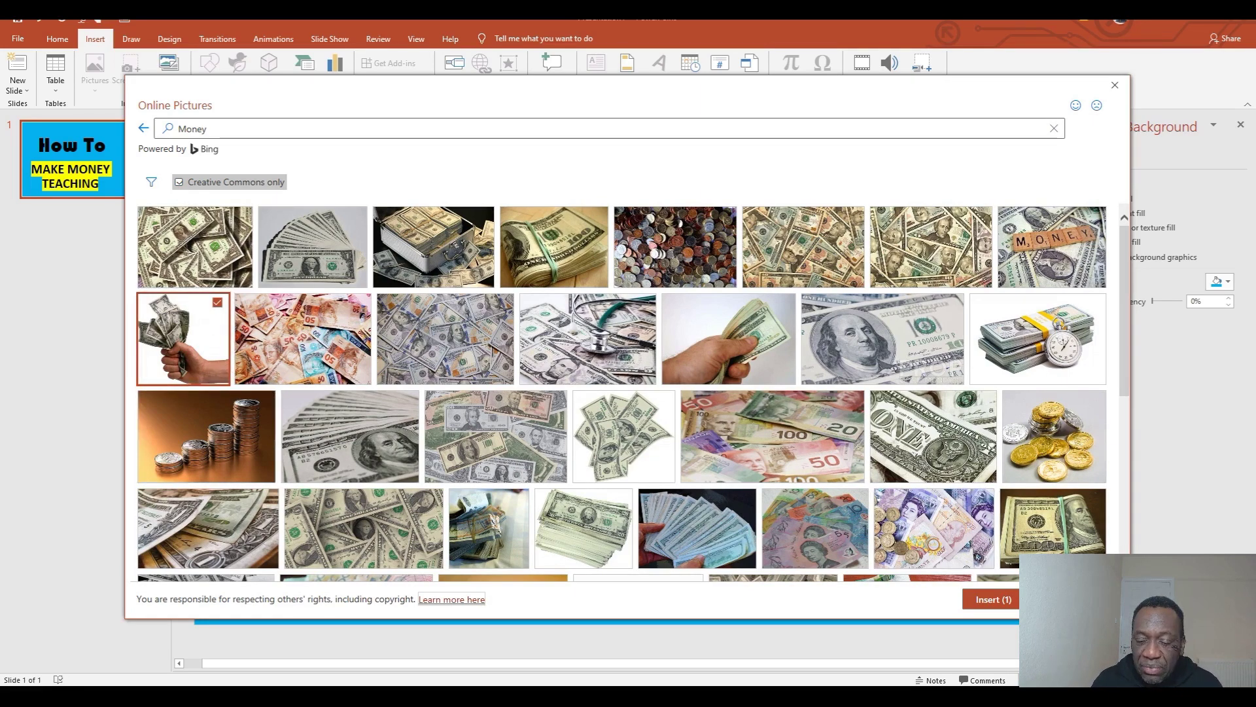
click(990, 600)
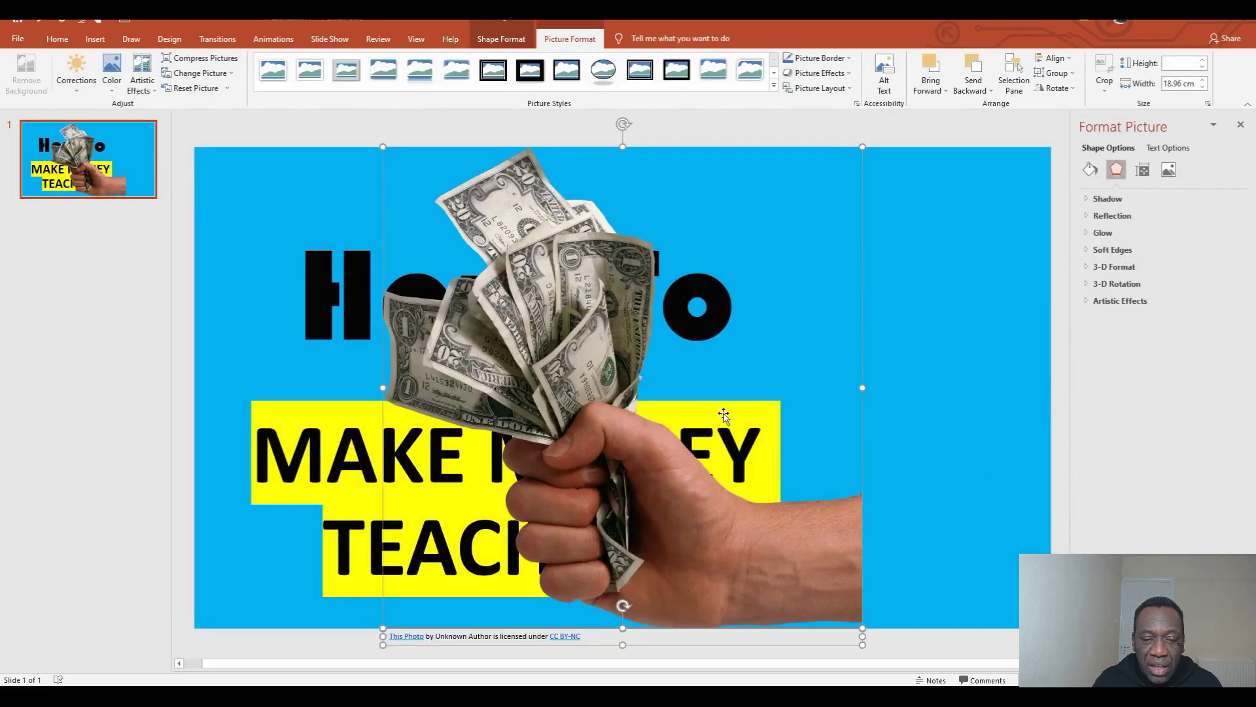
Move the money-in-hand photo to the slide's right edge
mouse_move(723, 419)
mouse_down()
mouse_move(1077, 411)
mouse_move(910, 488)
mouse_move(1177, 454)
mouse_move(740, 410)
mouse_move(732, 458)
mouse_move(729, 416)
mouse_up()
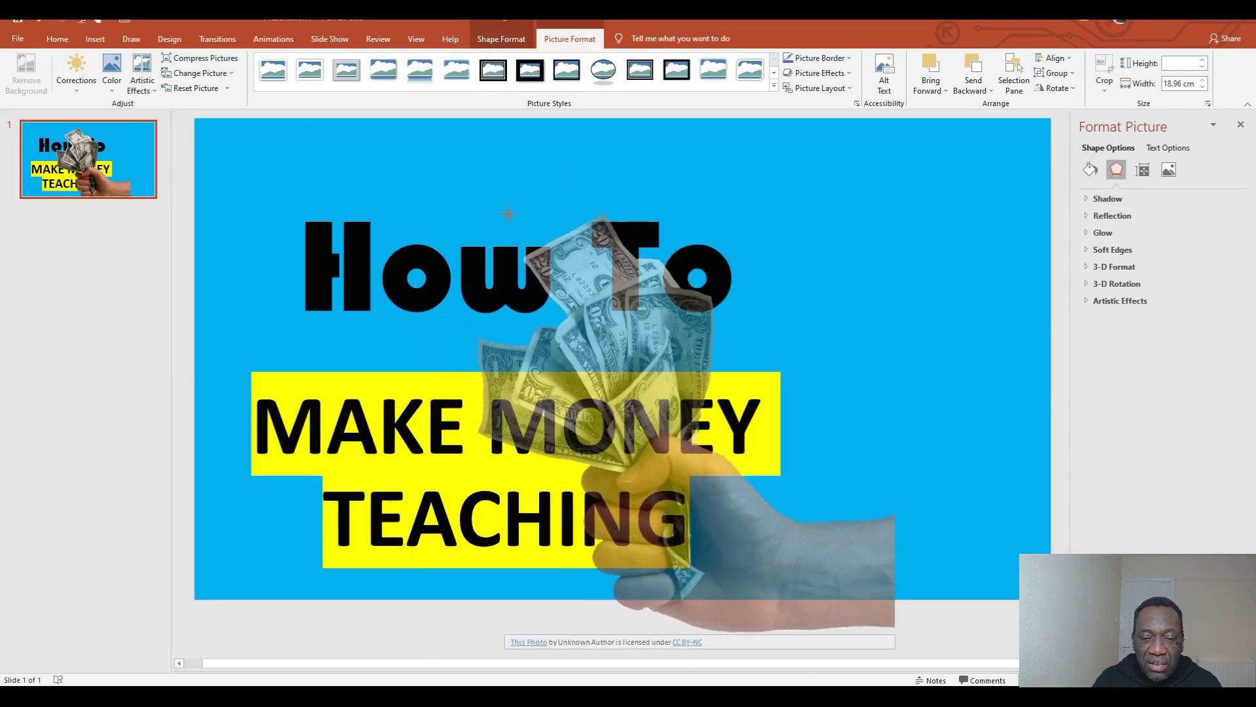
drag(701, 358, 960, 298)
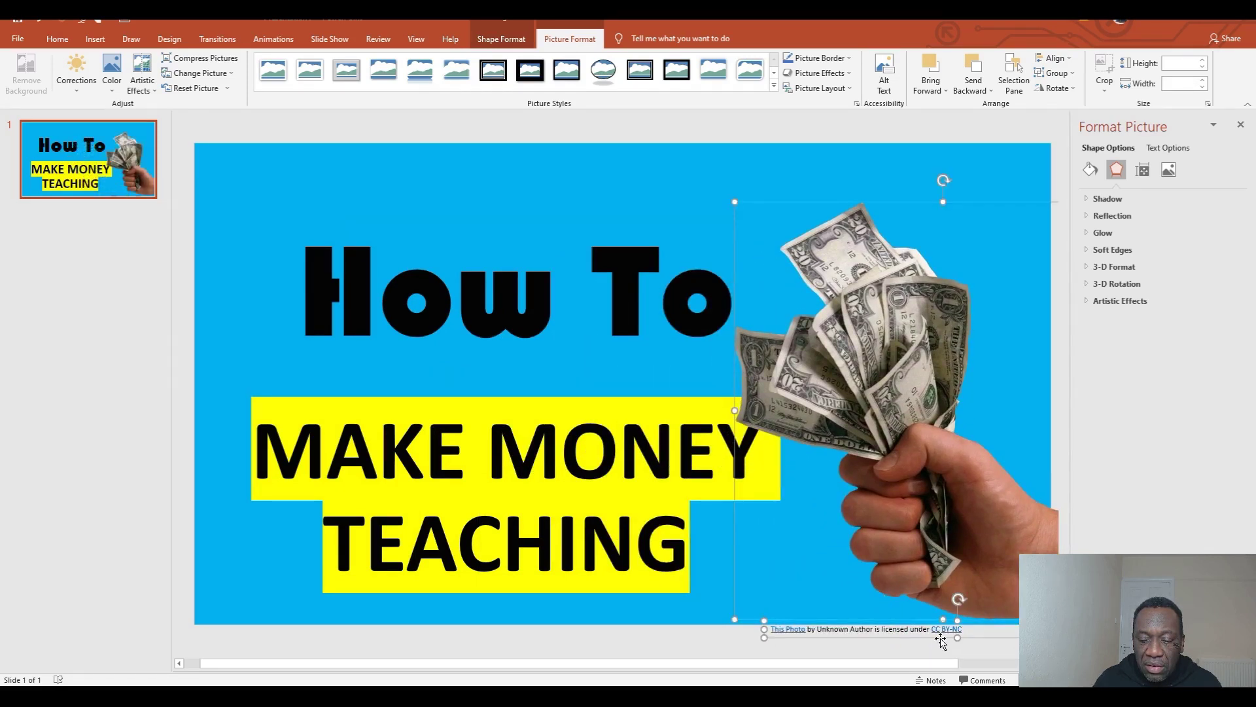
click(789, 642)
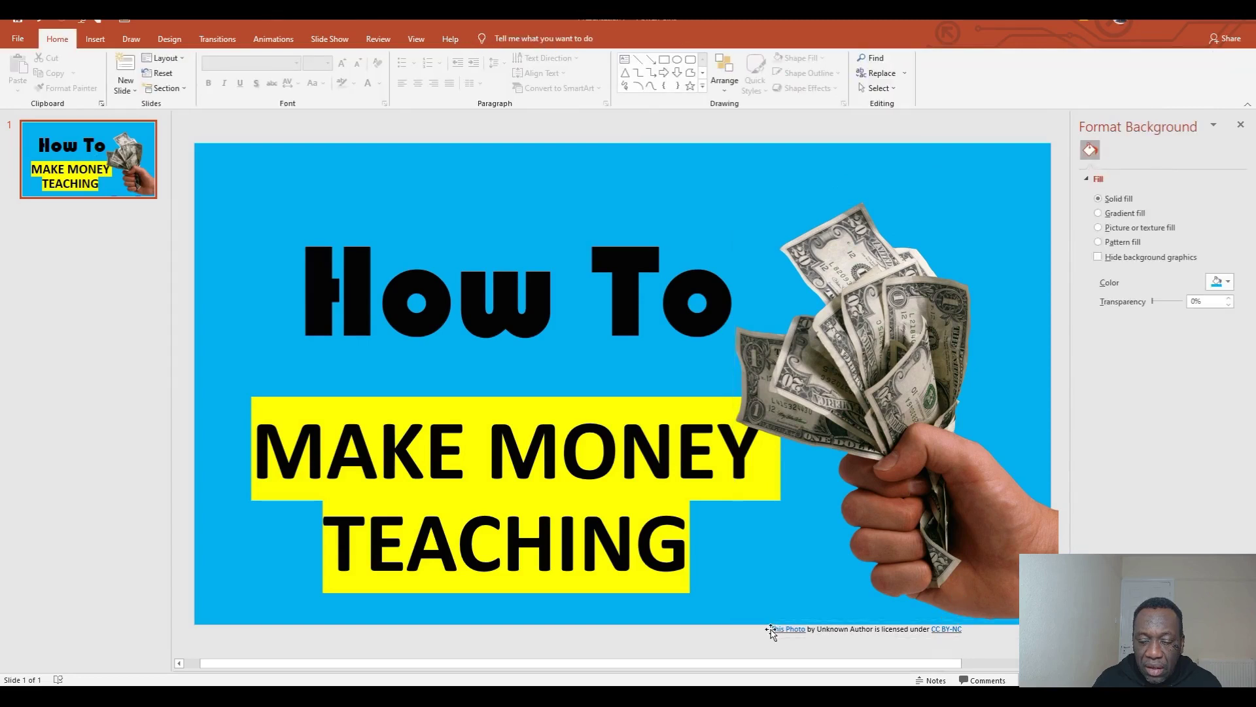
Drag the photo-credit text box off the slide
click(776, 632)
mouse_move(775, 631)
mouse_down()
mouse_move(777, 662)
mouse_move(770, 639)
mouse_up()
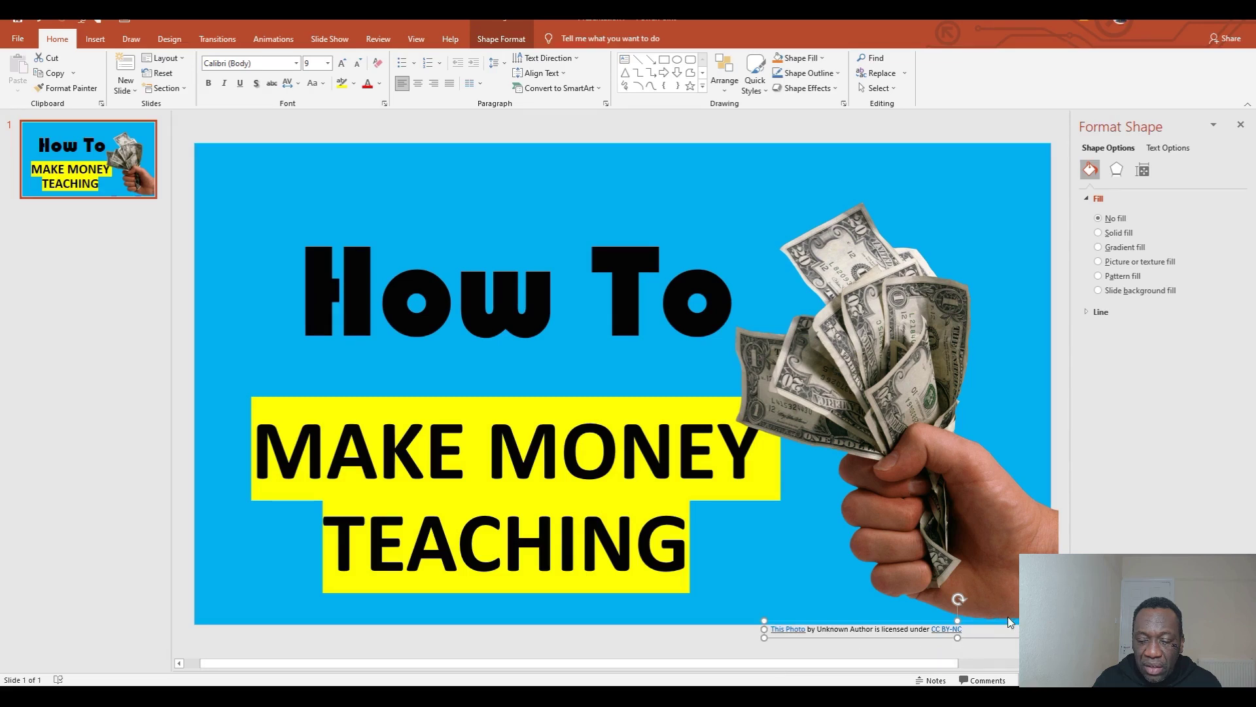
mouse_move(851, 638)
mouse_down()
mouse_move(799, 651)
mouse_move(855, 640)
mouse_up()
drag(770, 625, 1013, 643)
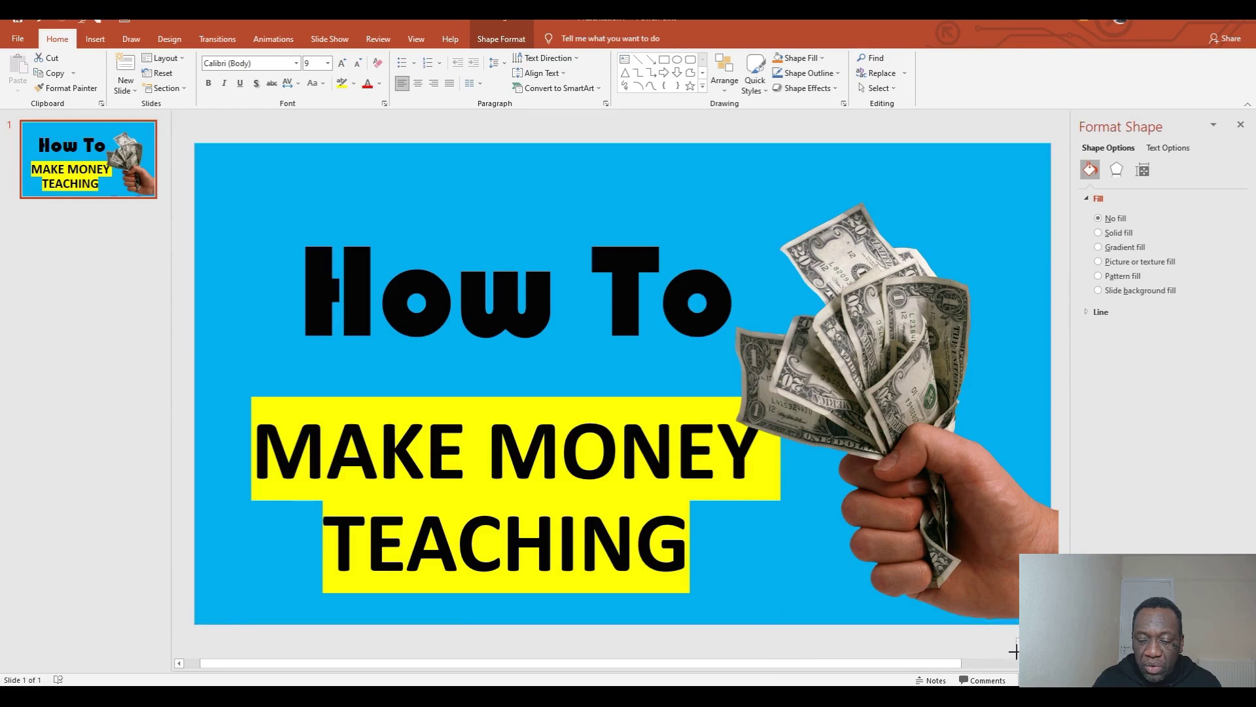
scroll(786, 613, down, 1)
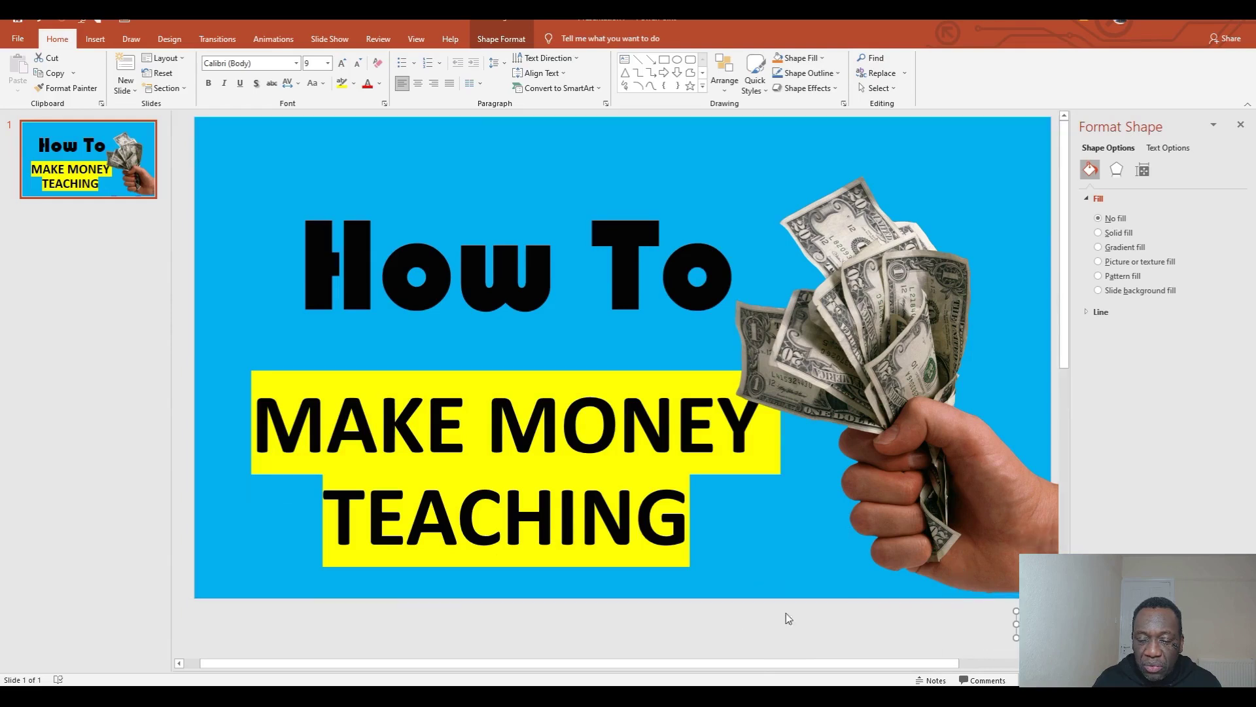
click(1011, 616)
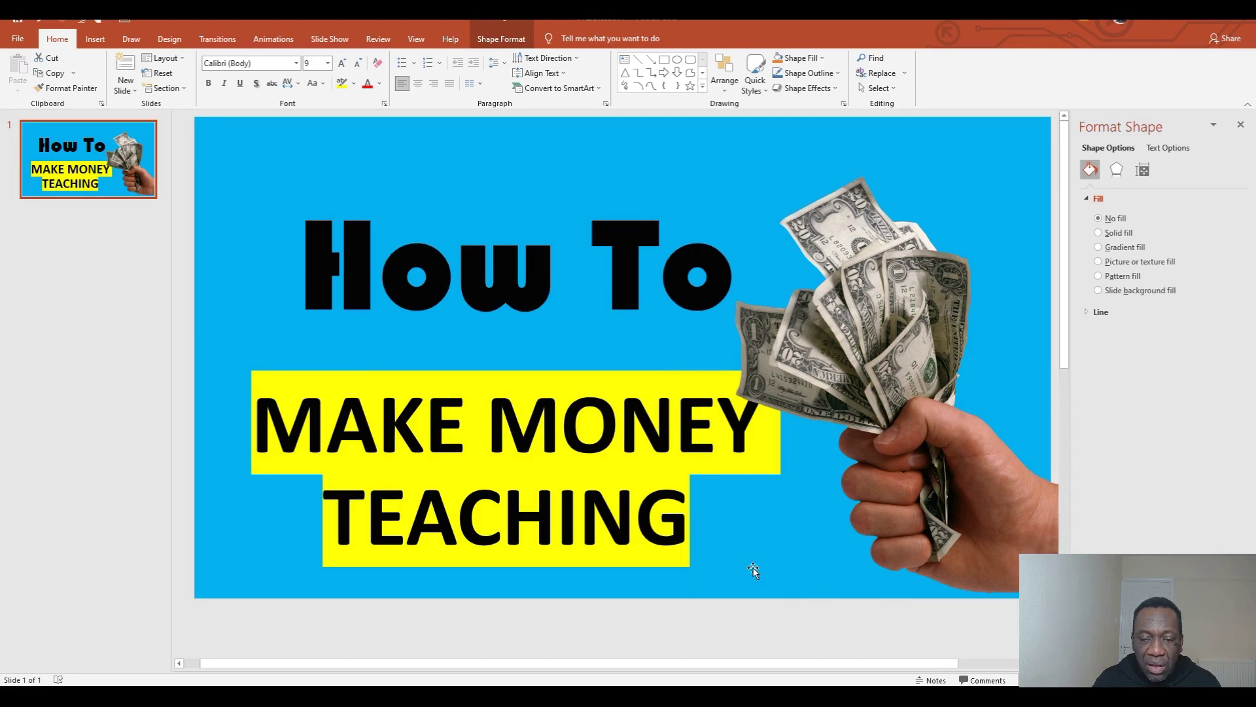
Nudge the photo up-left and shift both headings further left
click(914, 378)
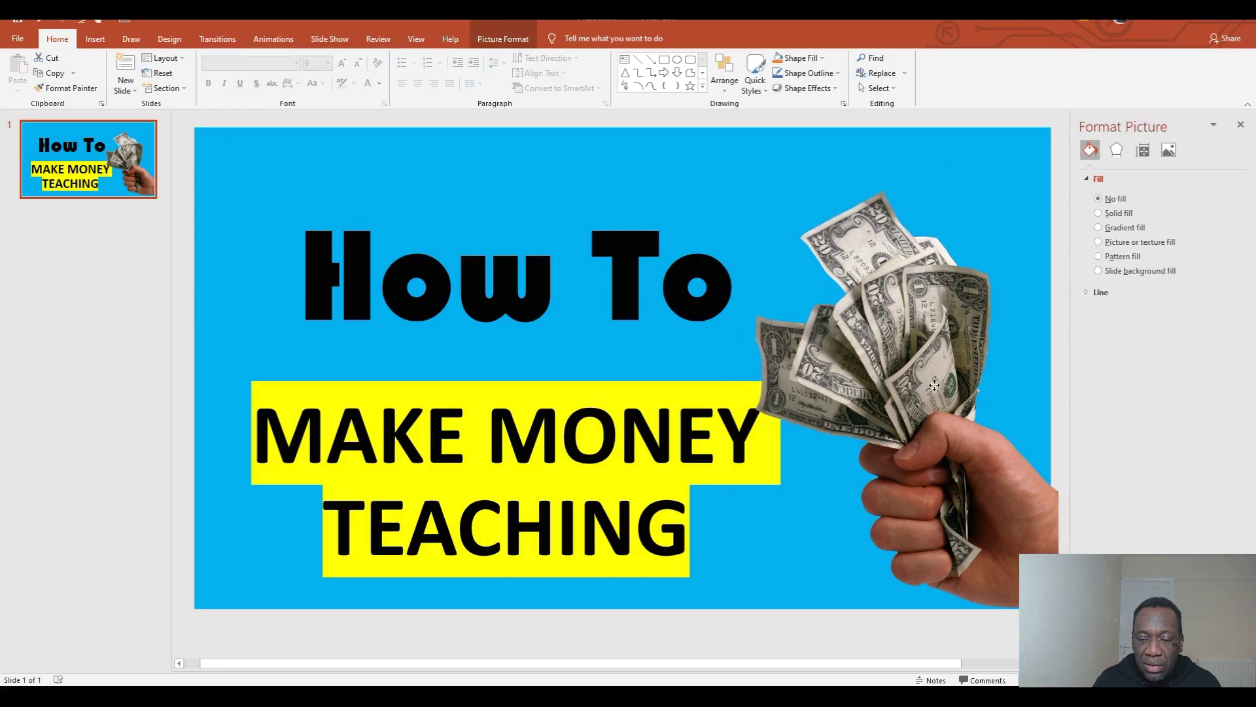
drag(934, 385, 892, 360)
click(505, 358)
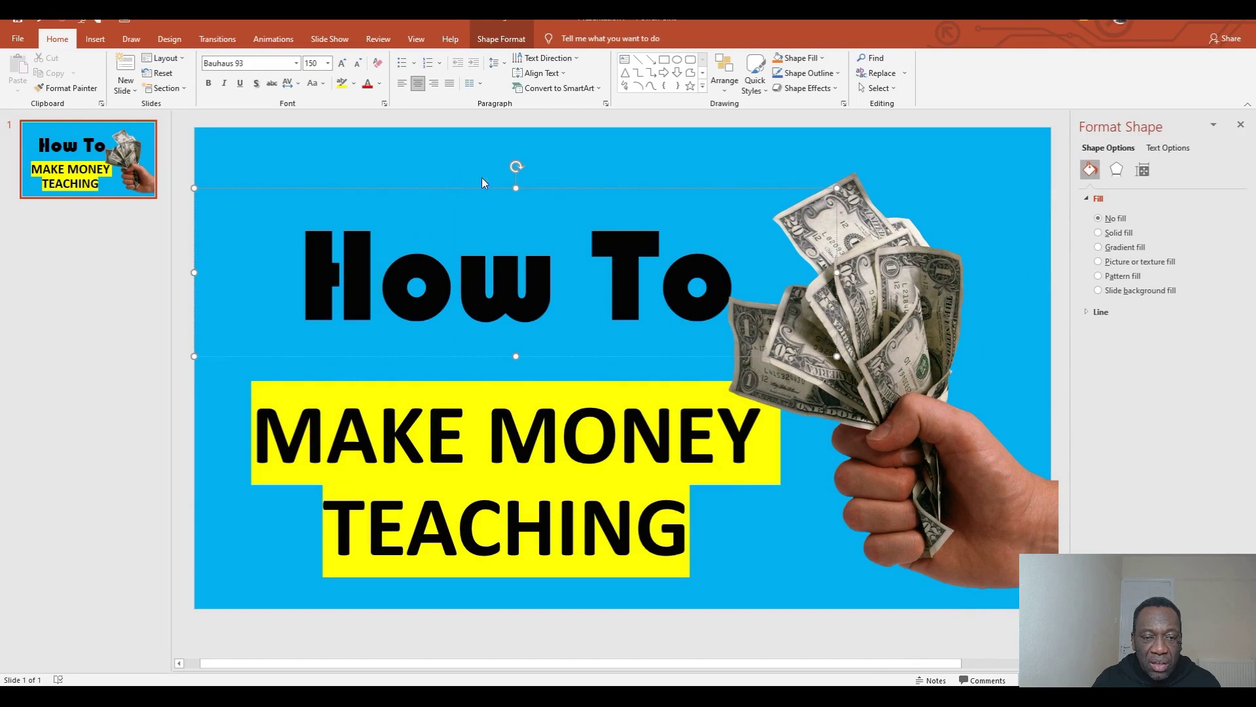
drag(503, 188, 449, 187)
click(462, 425)
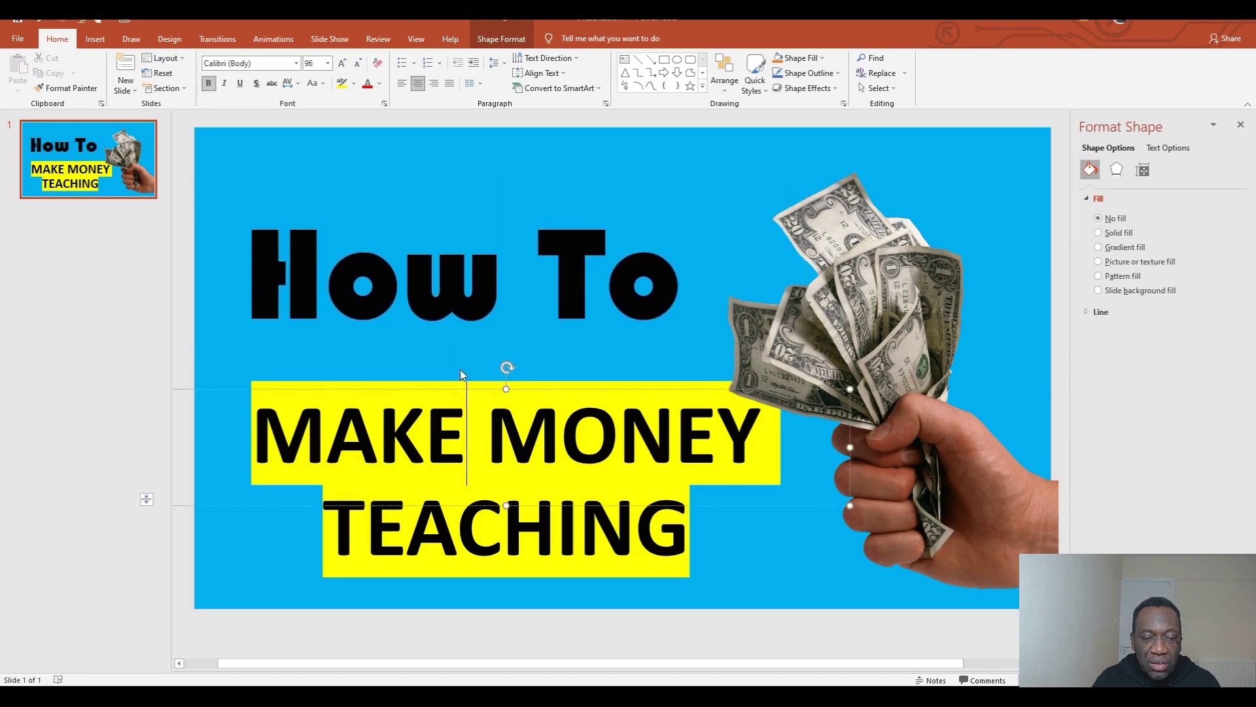
click(510, 378)
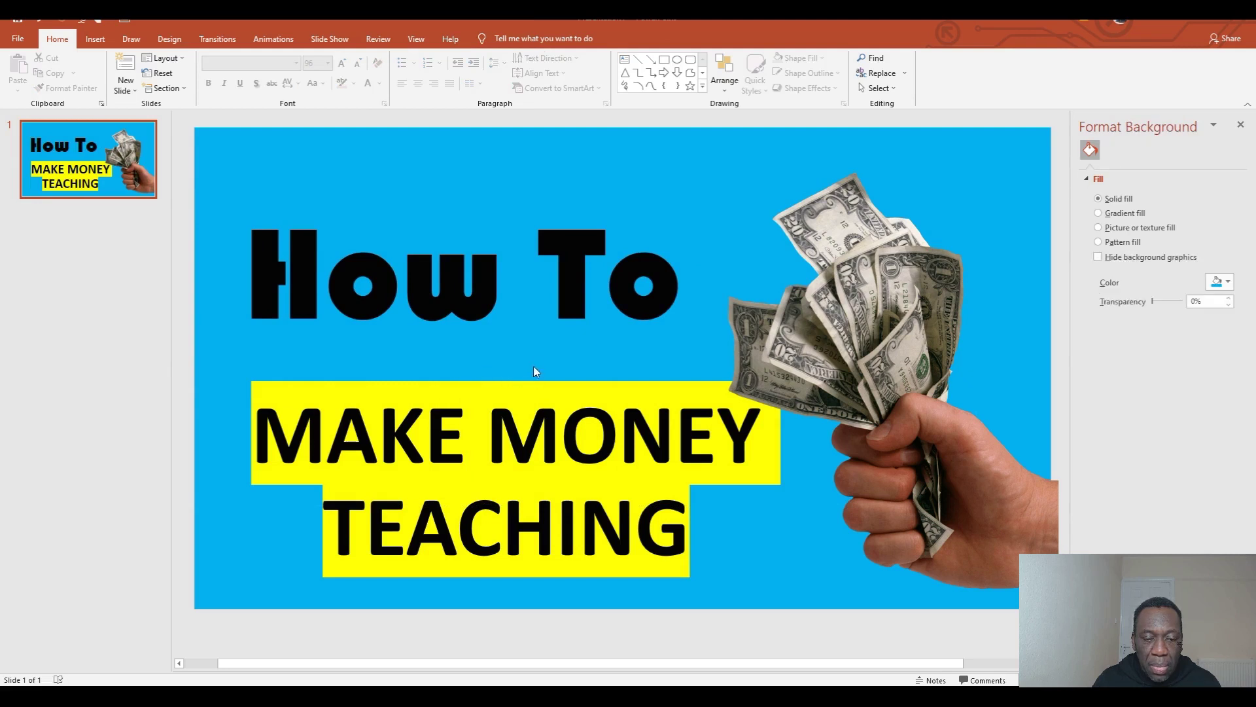
click(532, 357)
drag(531, 357, 528, 357)
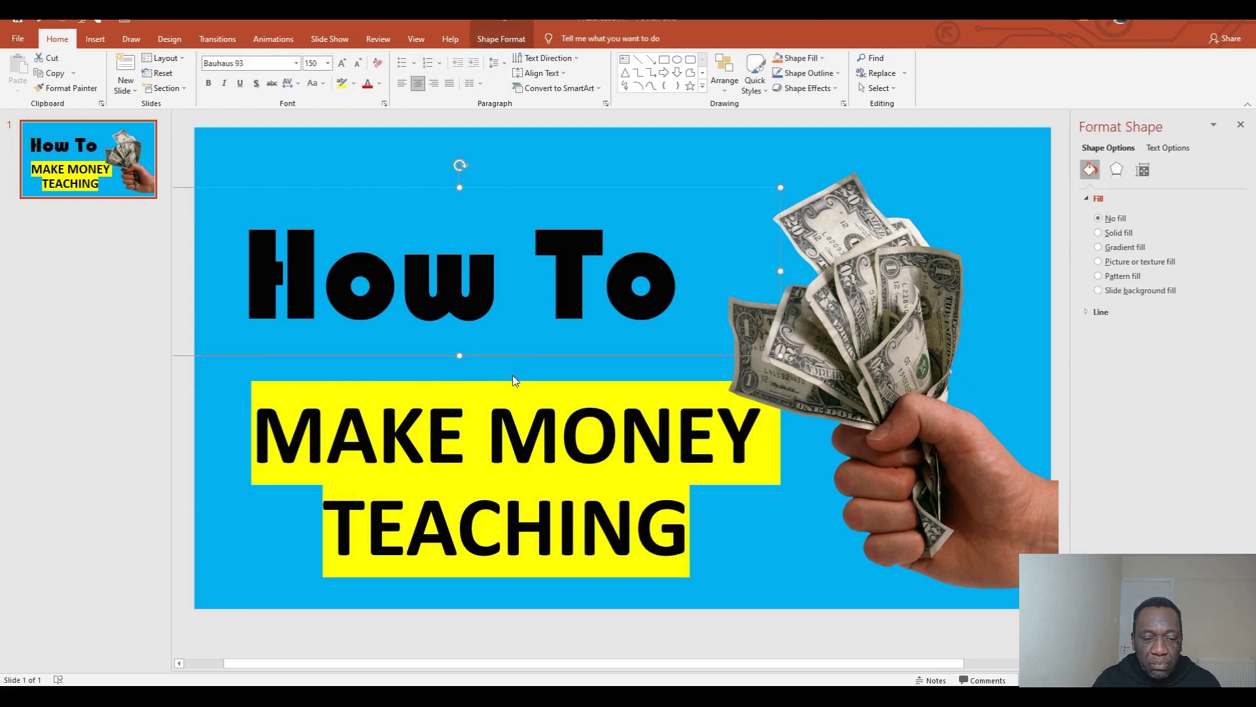
click(513, 376)
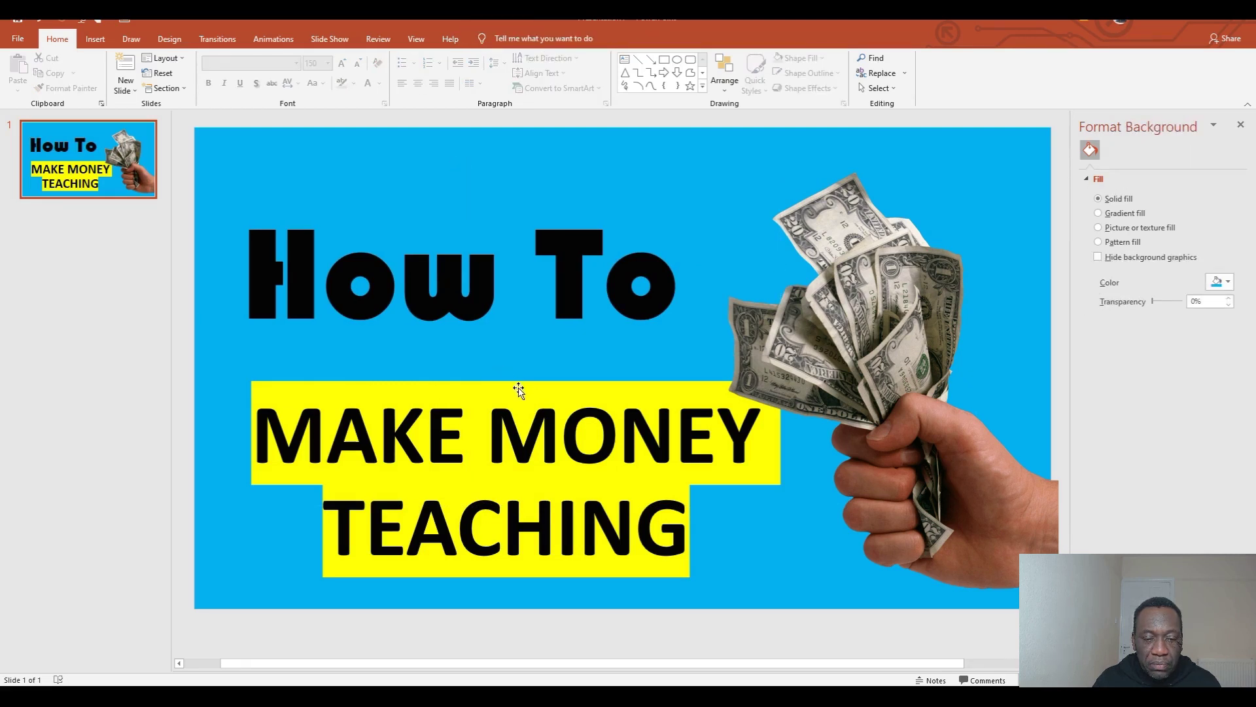
drag(516, 392, 470, 393)
Shrink the money photo from its corner and reposition it on the right
drag(832, 360, 848, 354)
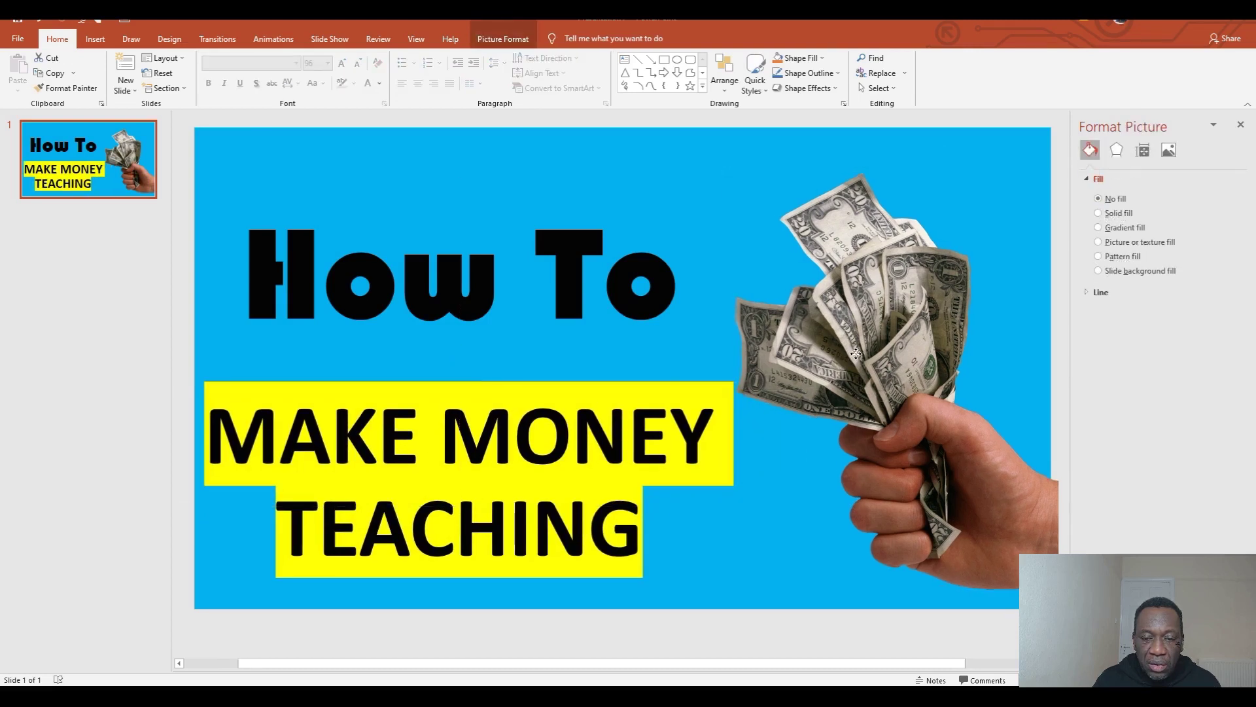
drag(735, 174, 770, 208)
drag(863, 335, 890, 358)
click(831, 571)
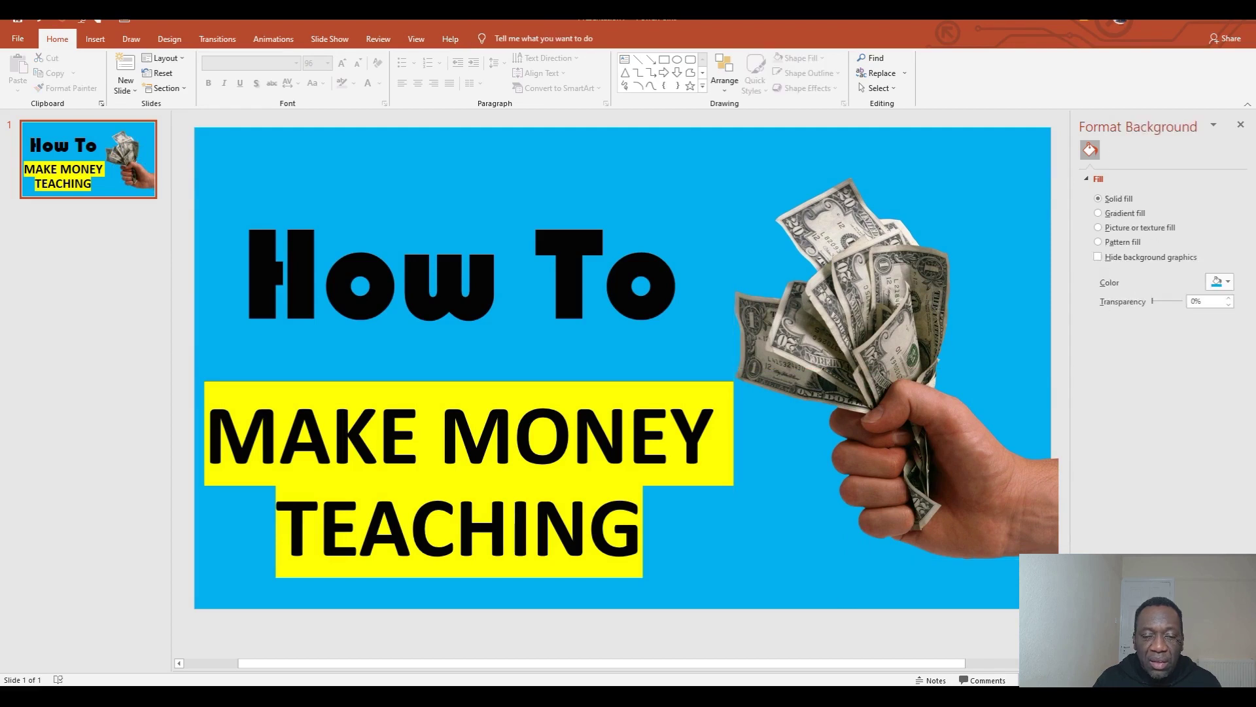
key(Tab)
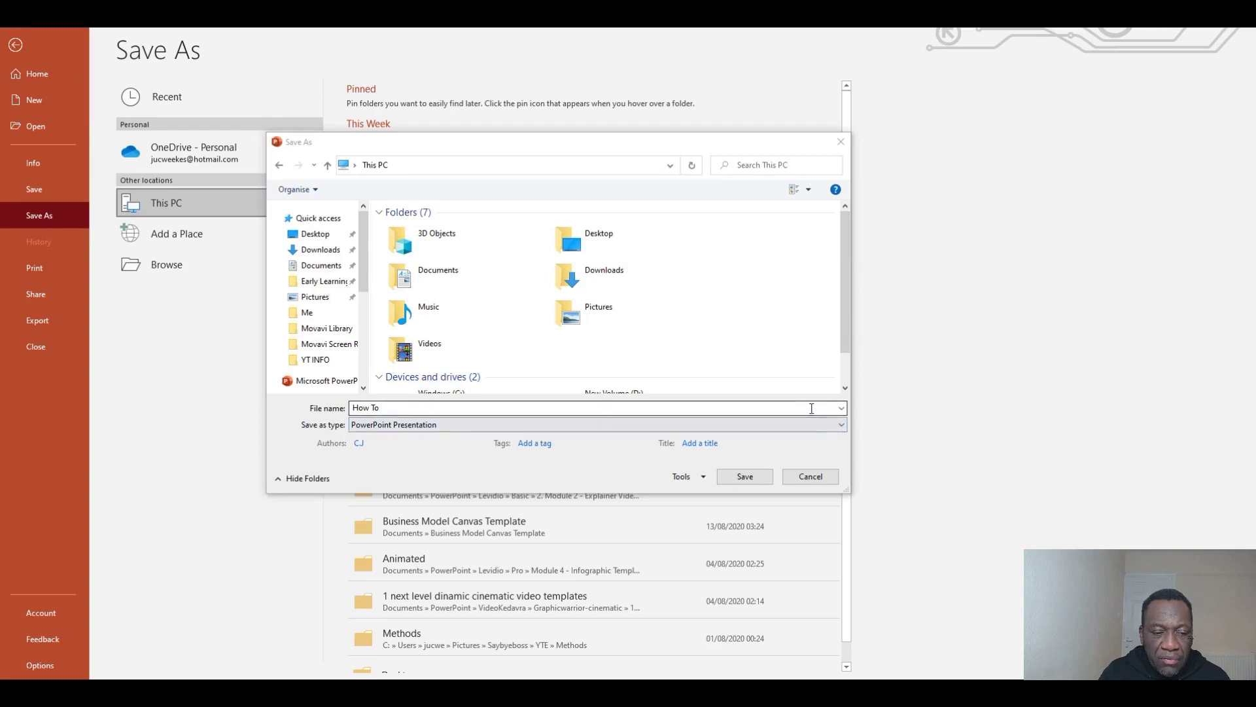
Save only the current slide as a JPEG File Interchange Format image named 'How To'
click(823, 428)
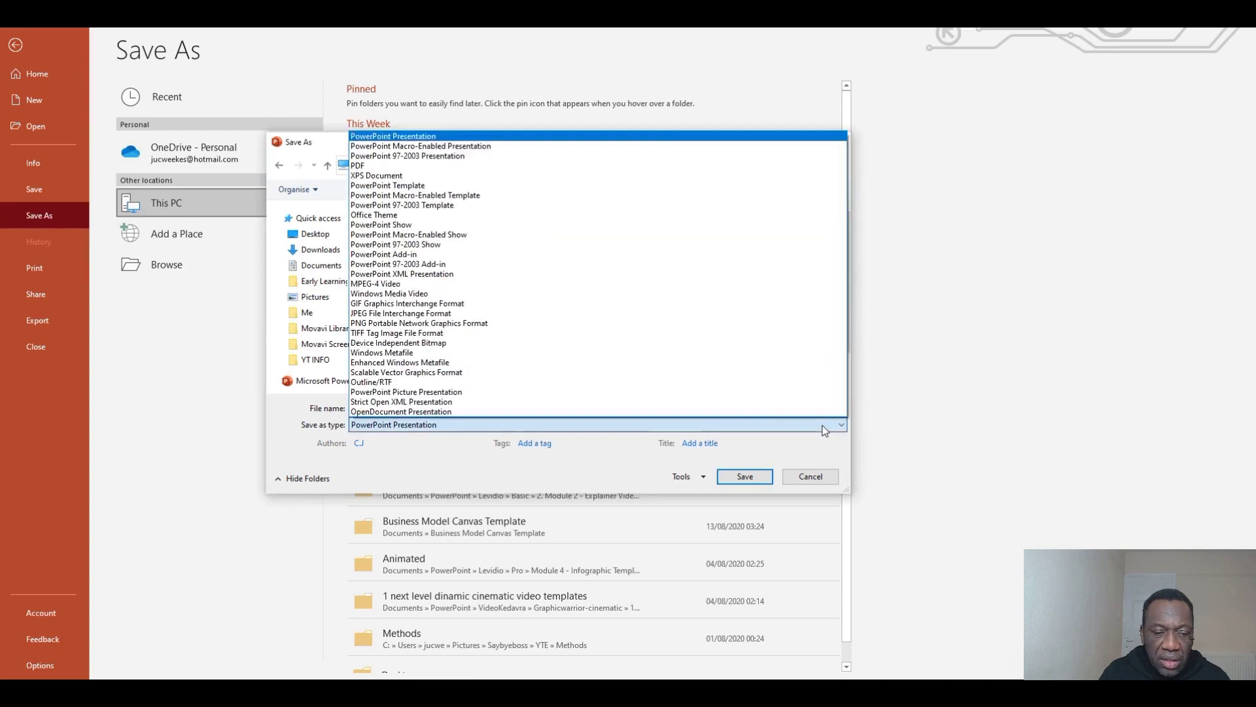
click(379, 313)
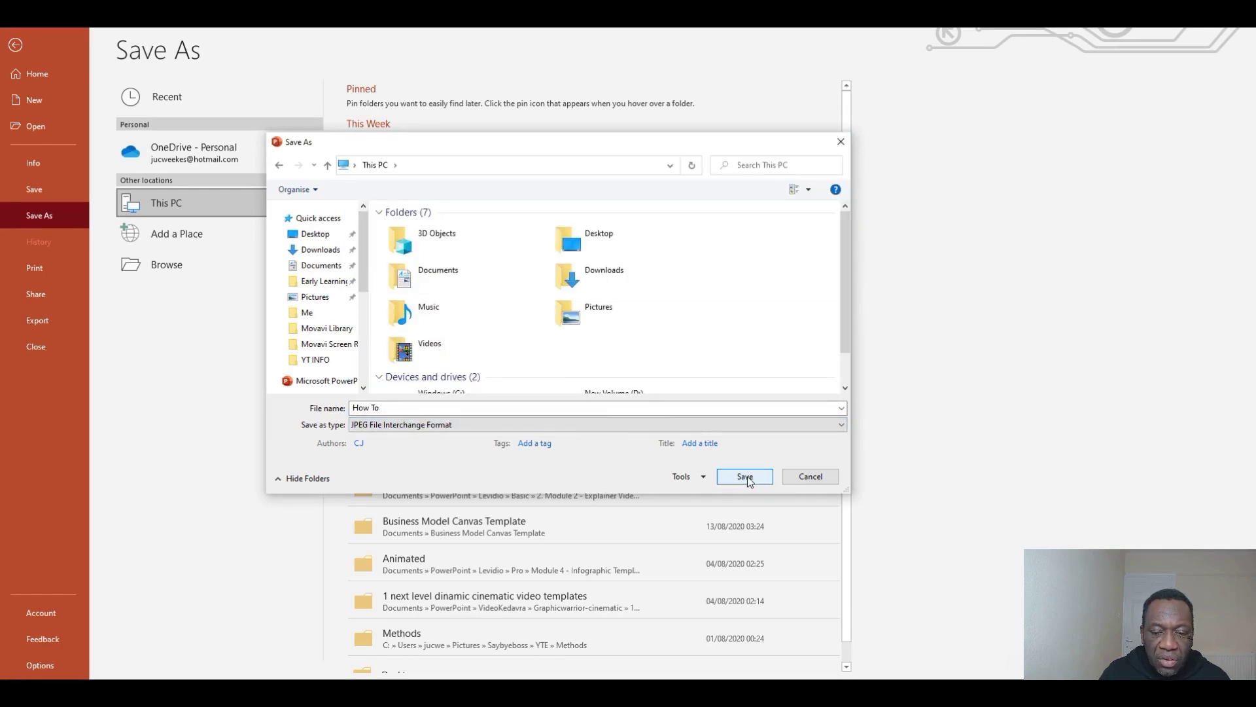
click(746, 477)
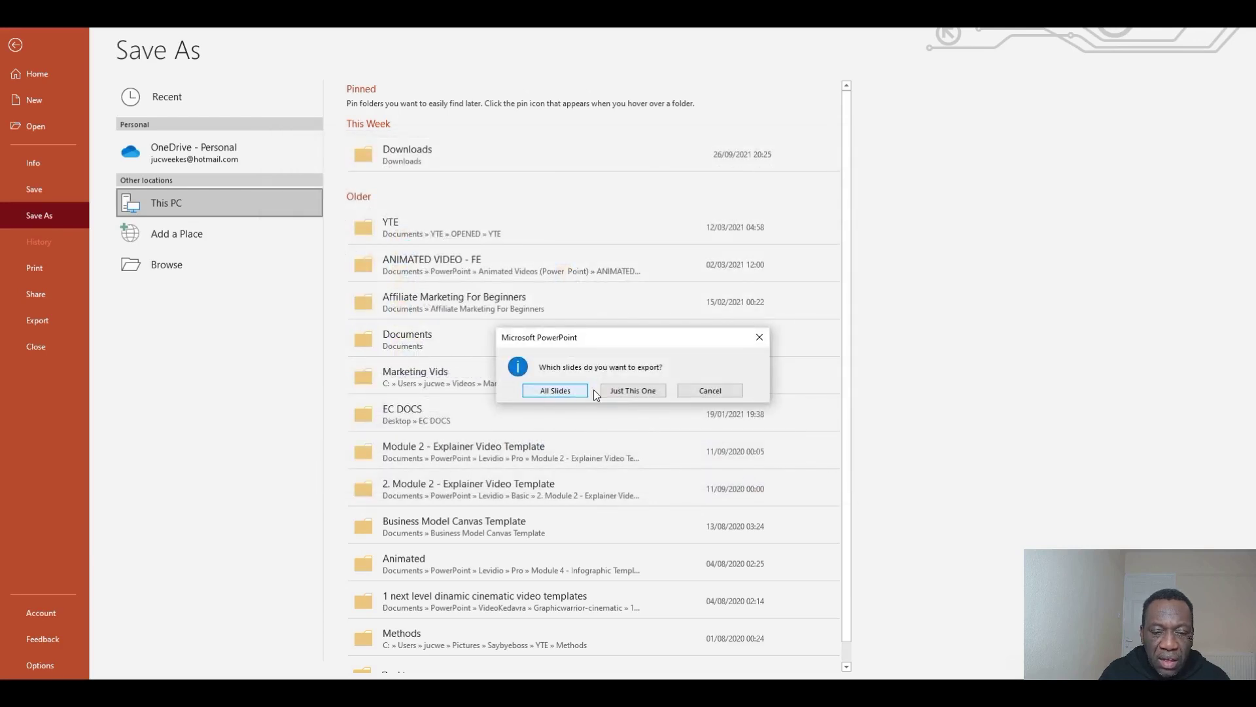
click(633, 391)
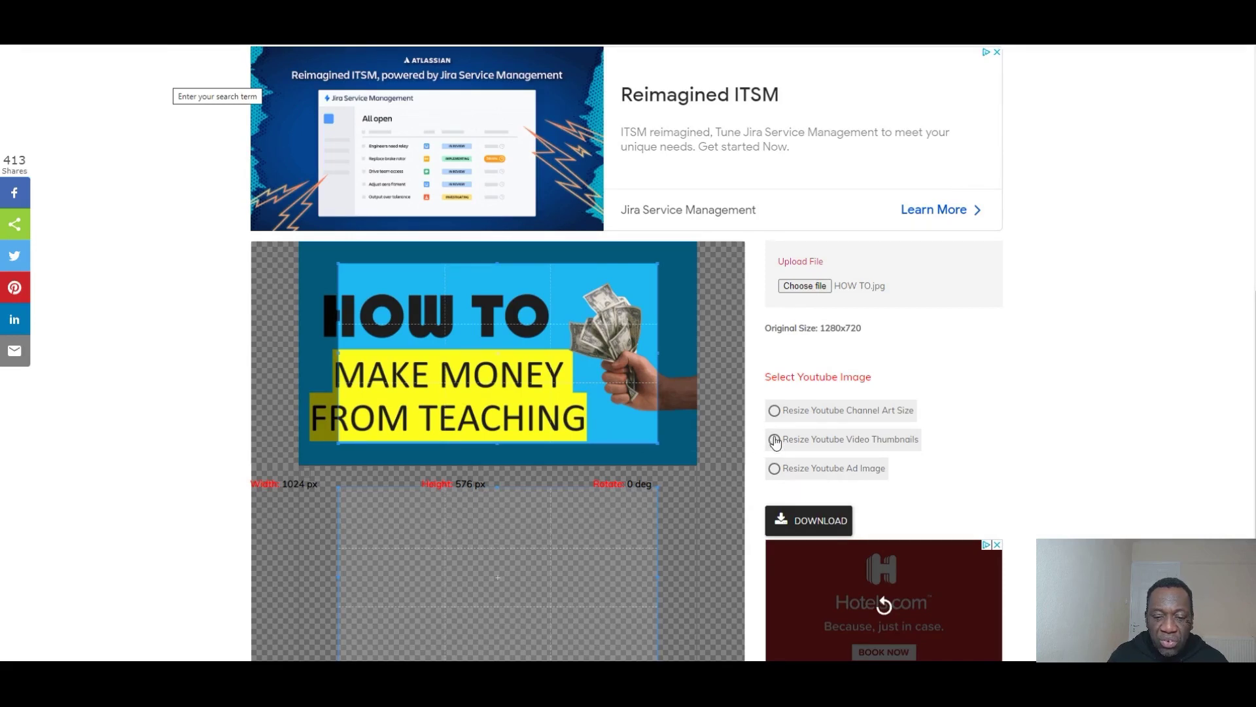
Choose YouTube video thumbnail resizing and drag the crop area to frame HOW TO.jpg
click(774, 441)
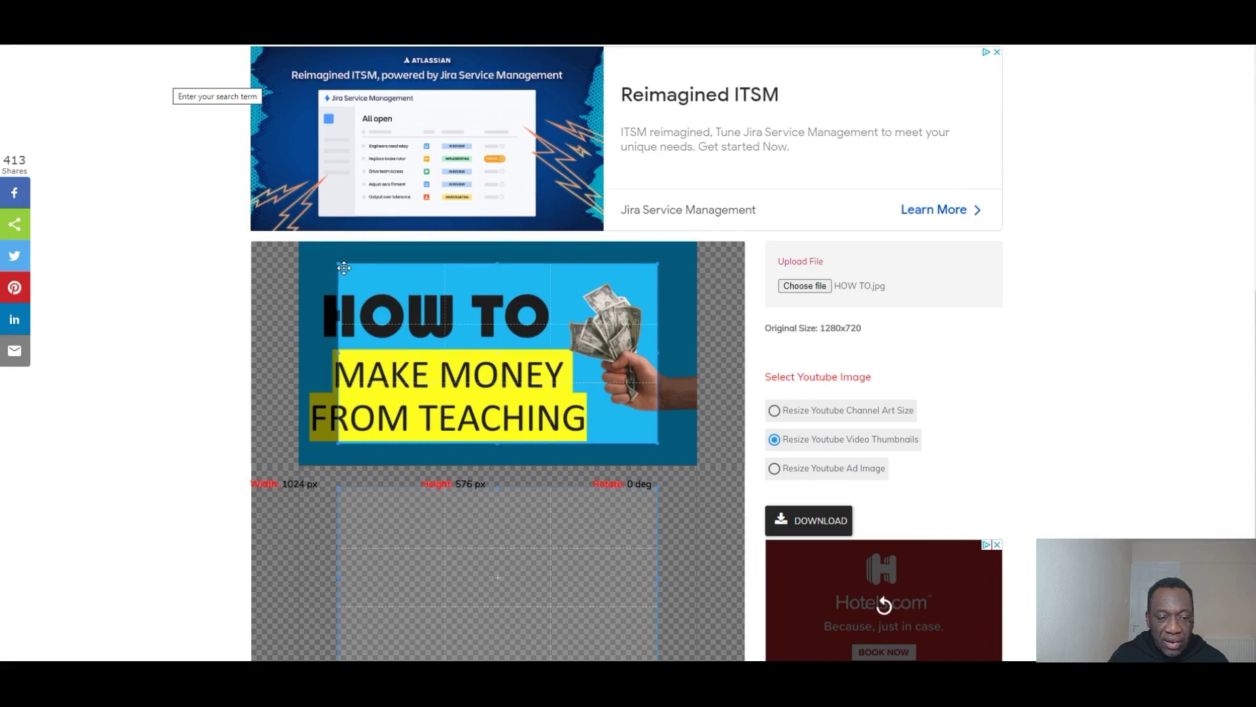
mouse_move(343, 267)
mouse_down()
mouse_move(307, 270)
mouse_move(343, 265)
mouse_move(321, 263)
mouse_move(357, 285)
mouse_up()
mouse_move(620, 426)
mouse_down()
mouse_move(633, 439)
mouse_move(630, 424)
mouse_up()
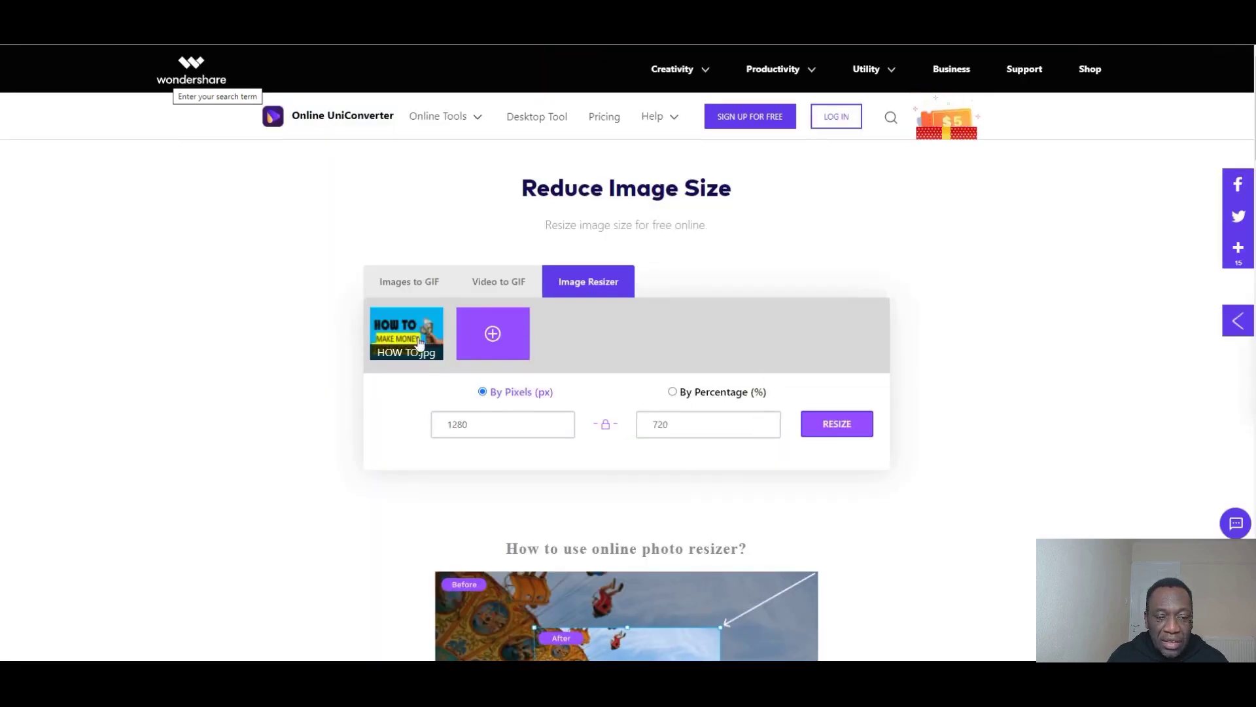
Select the 1280 width value of HOW TO.jpg for replacement
mouse_move(401, 349)
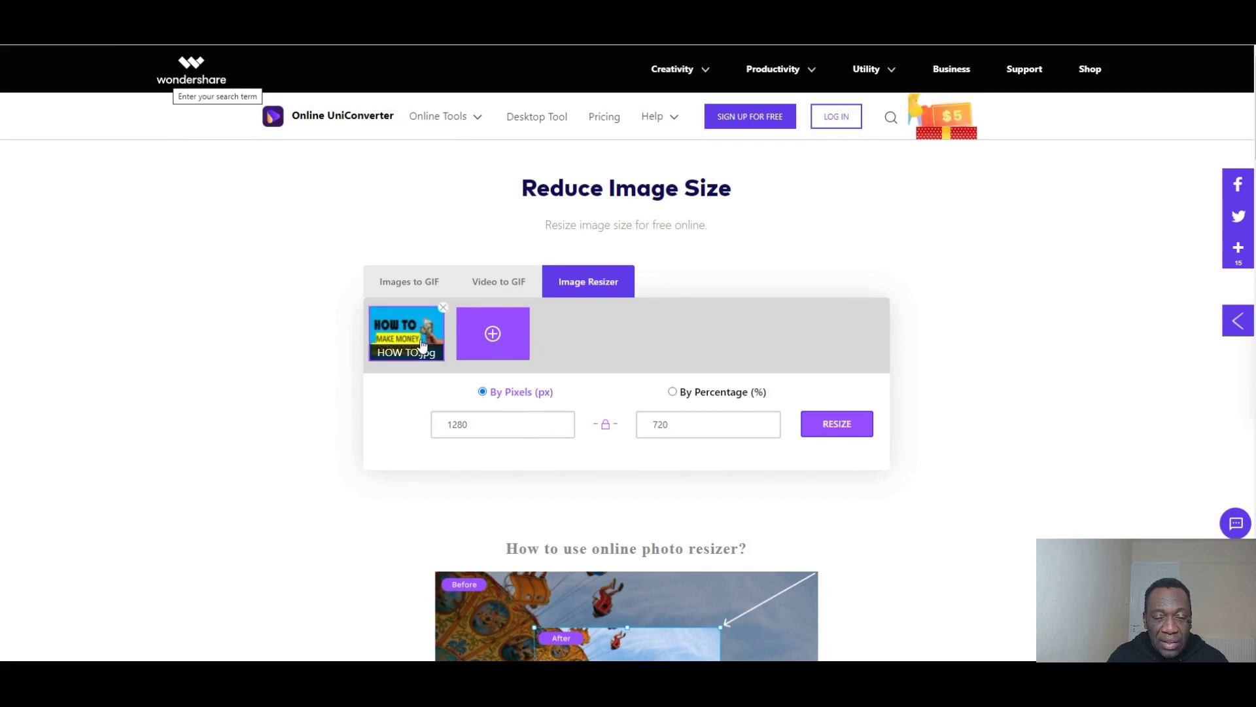
click(450, 429)
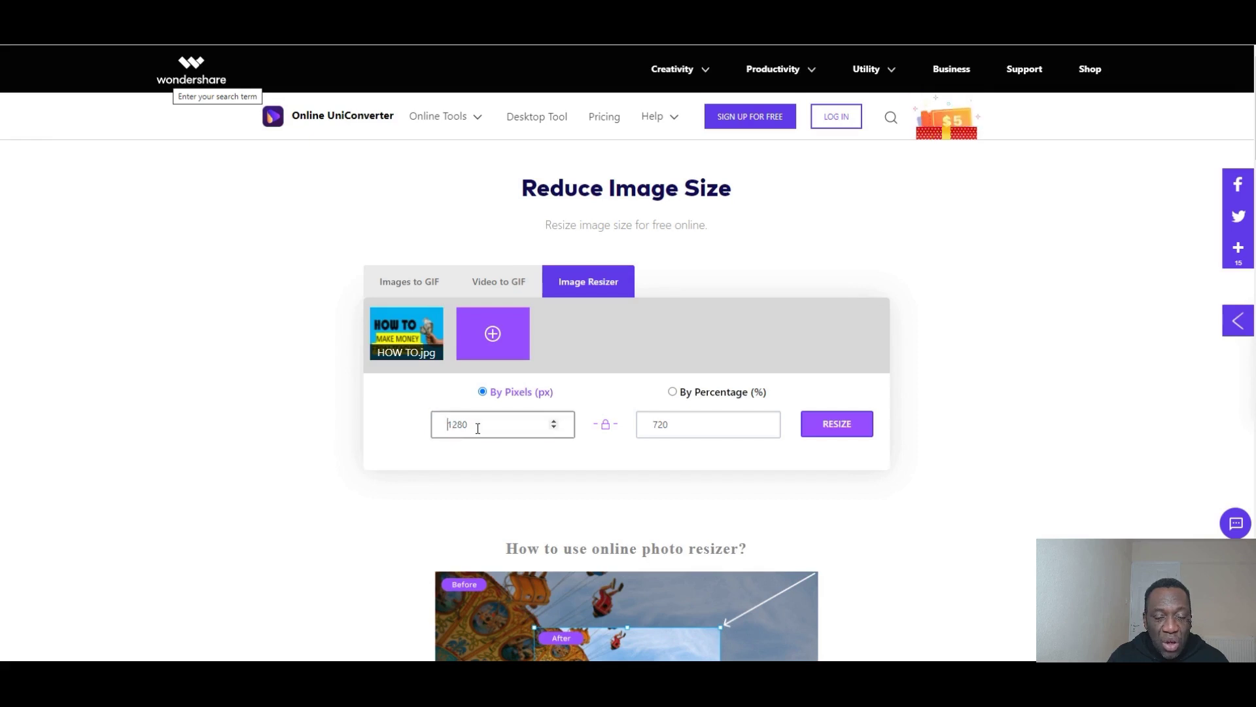
double_click(457, 429)
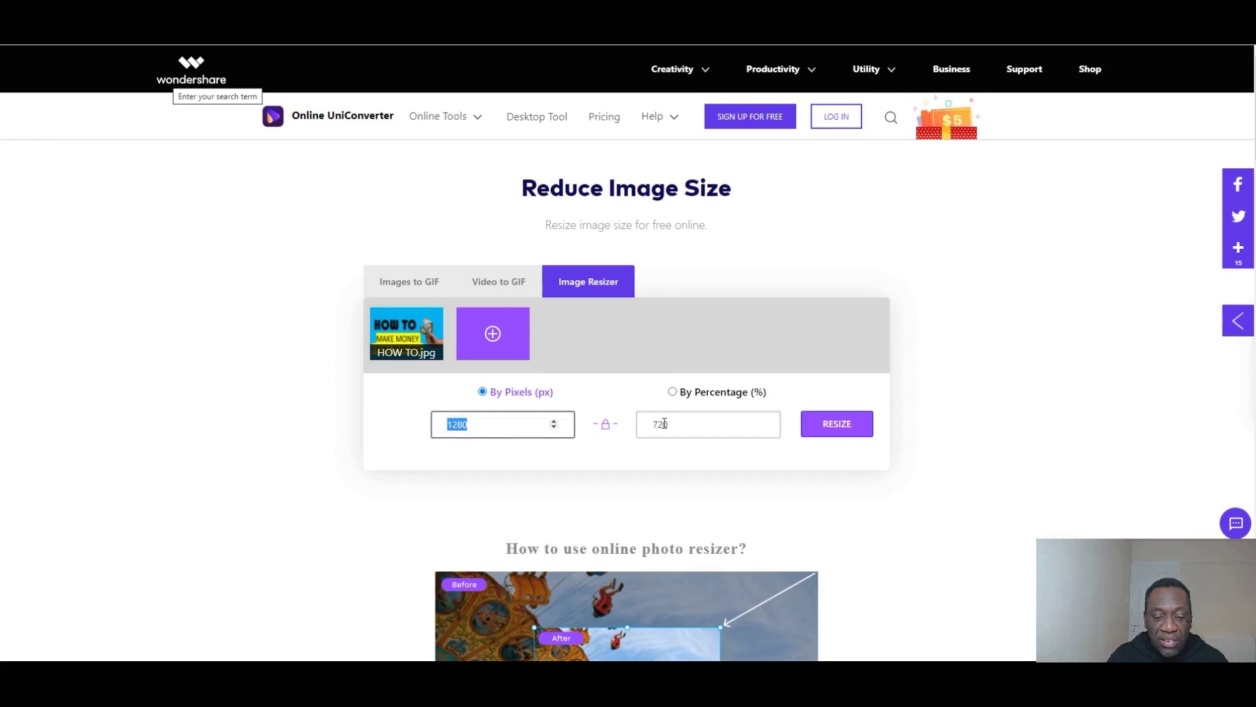